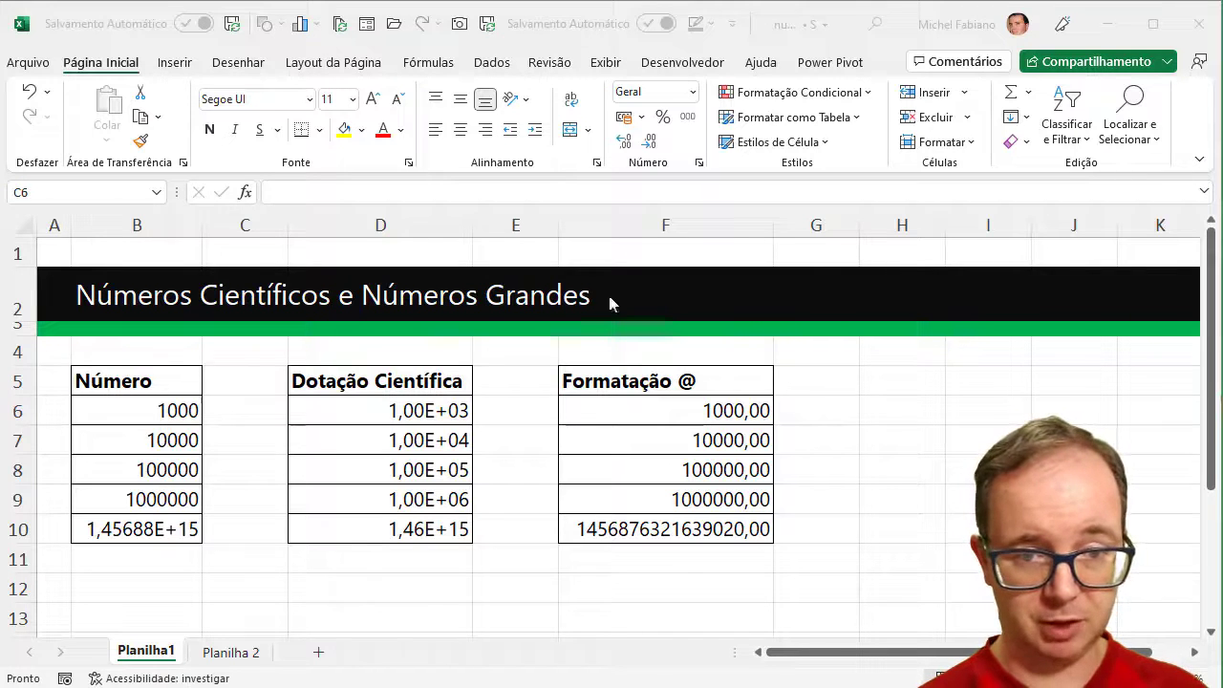
Step: Fix the D5 header on Planilha1 by replacing the leading D with N, giving 'Notação Científica'
click(344, 378)
click(339, 379)
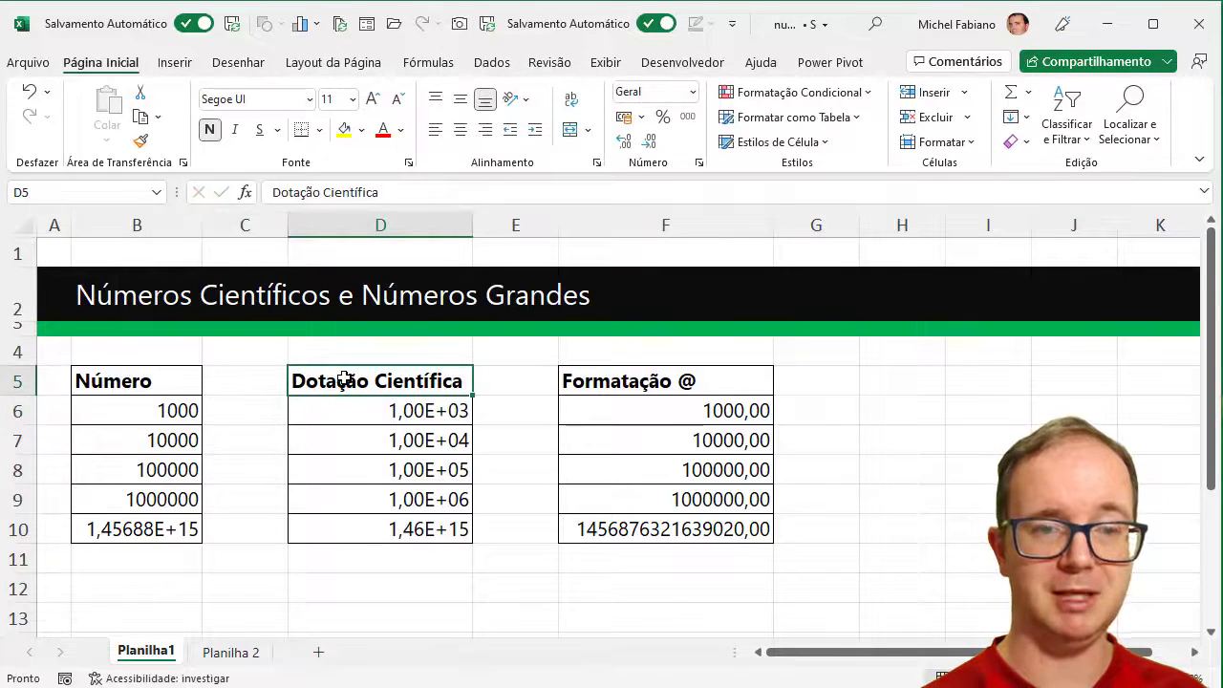
click(280, 192)
key(BackSpace)
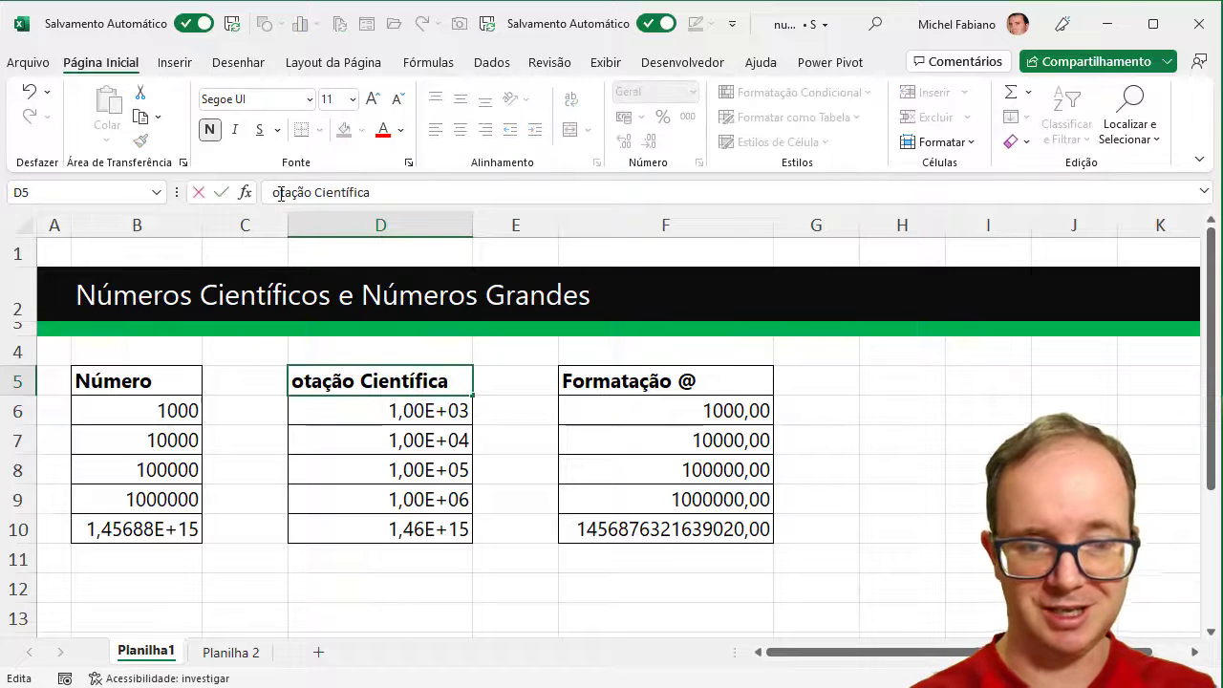
text(N)
key(Return)
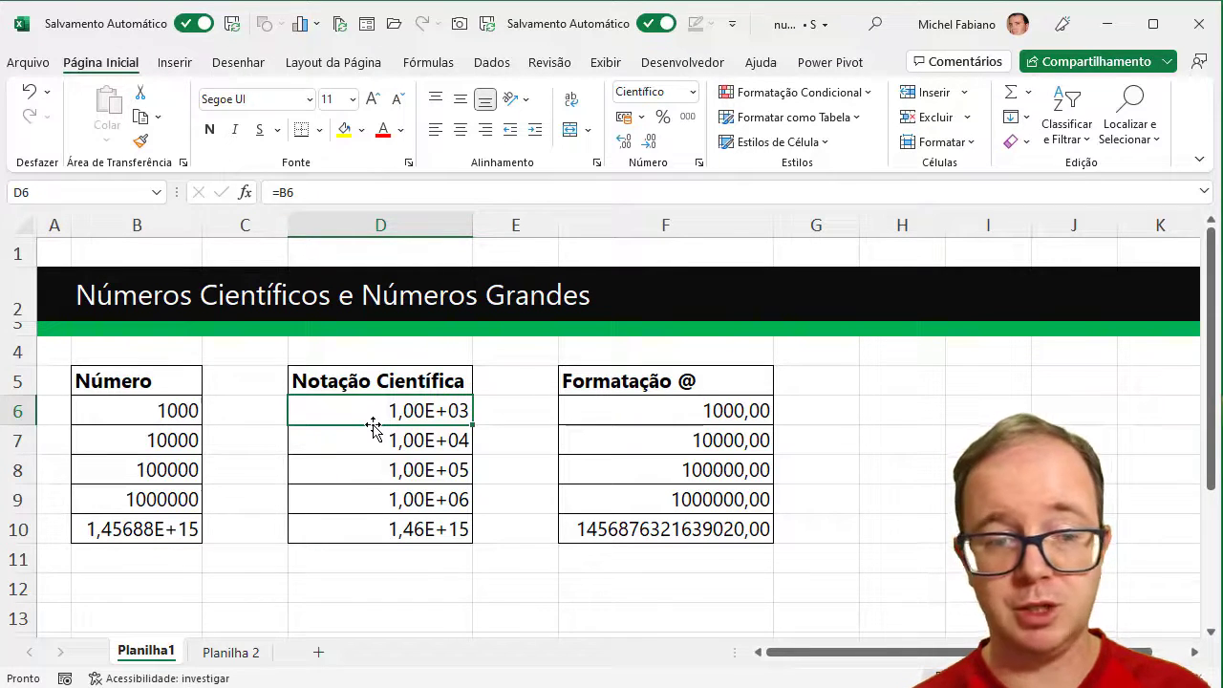
Step: On Planilha 2, enter the formula =10^3 in H6 to get 1000
click(235, 657)
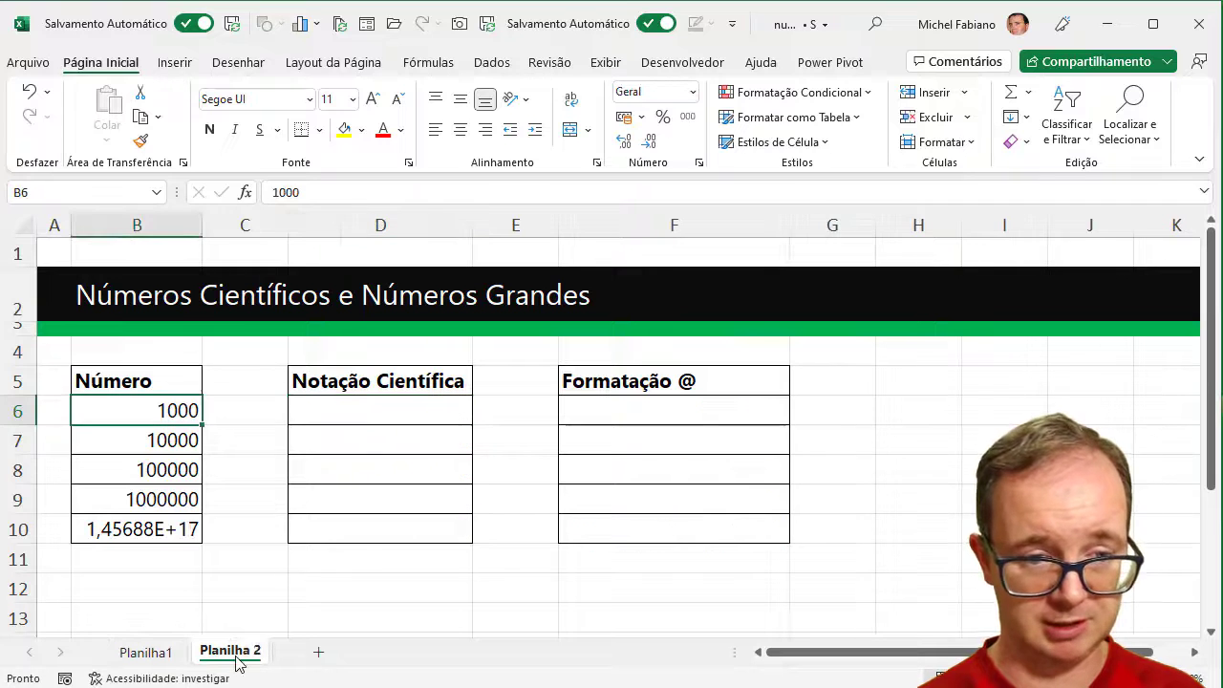
click(882, 385)
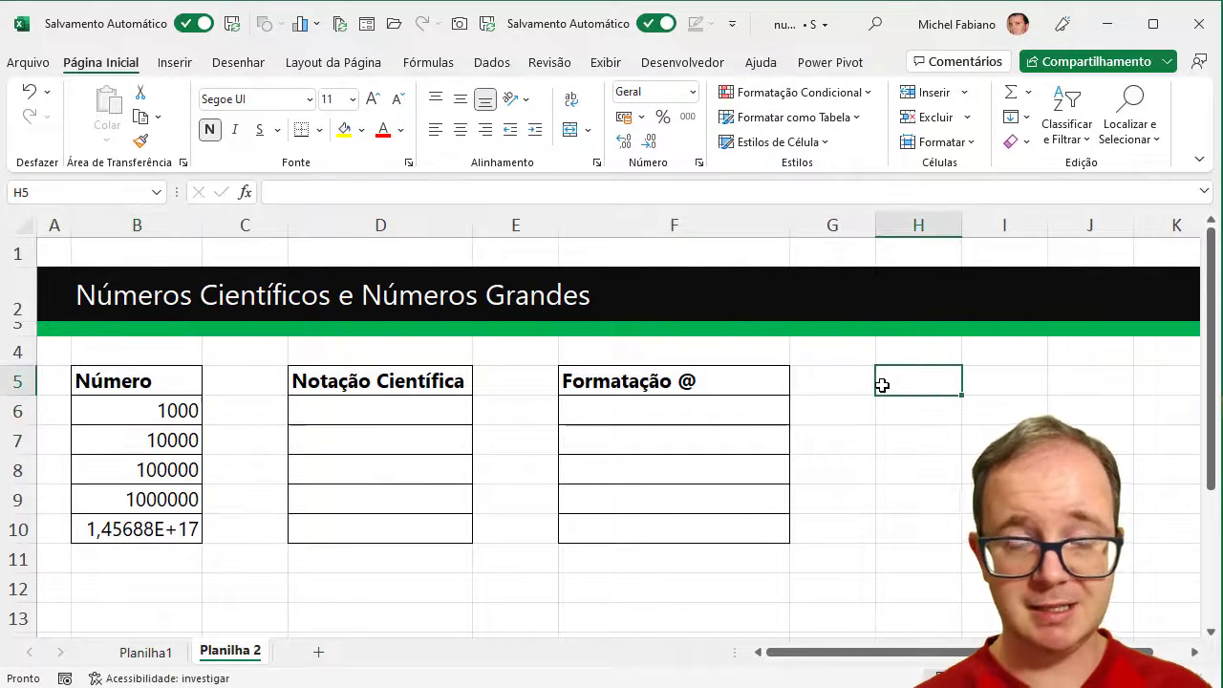
key(Return)
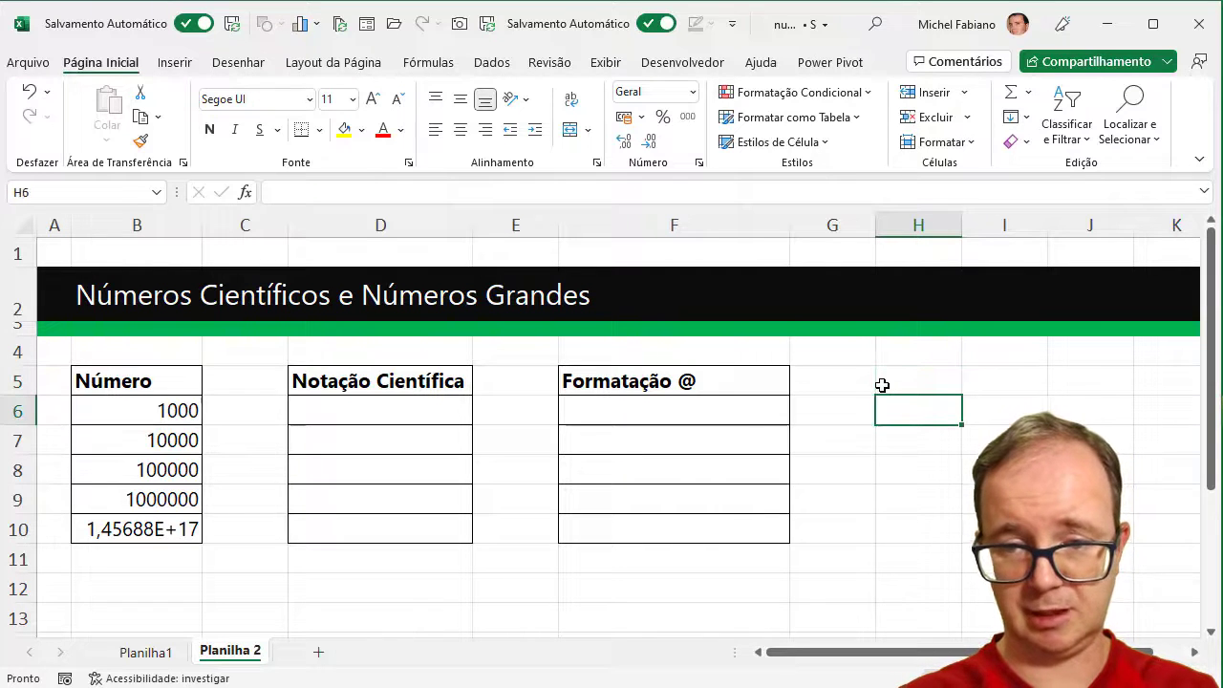
text(=10^3)
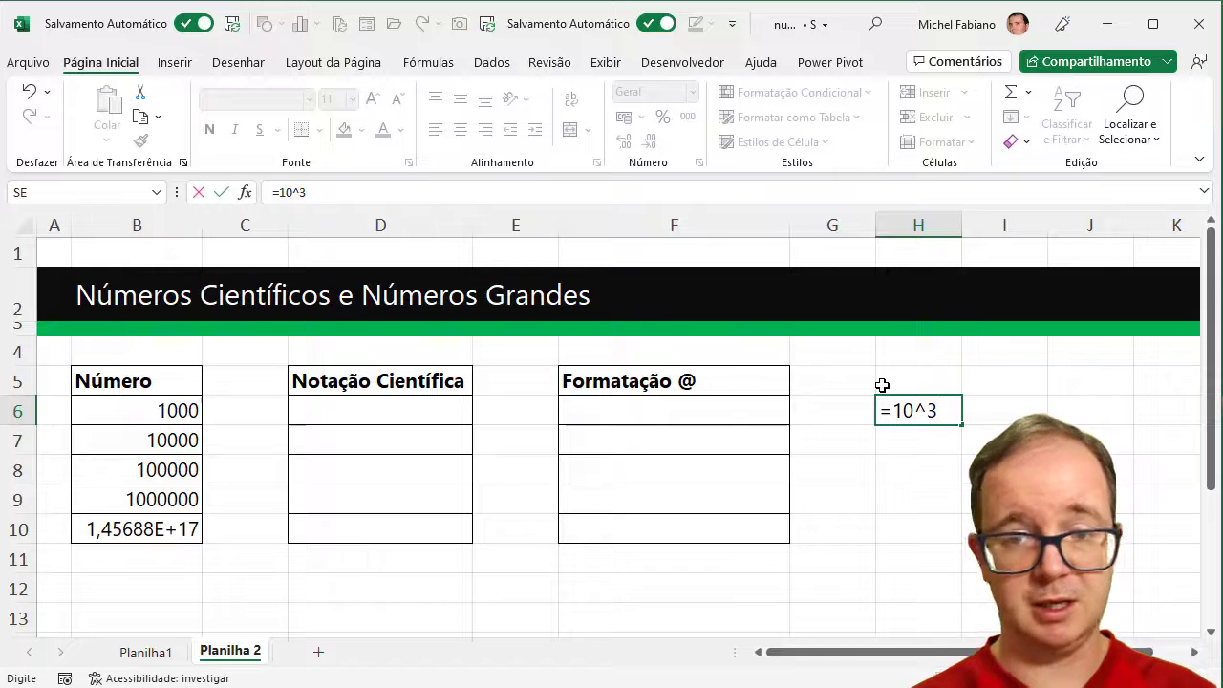
key(Return)
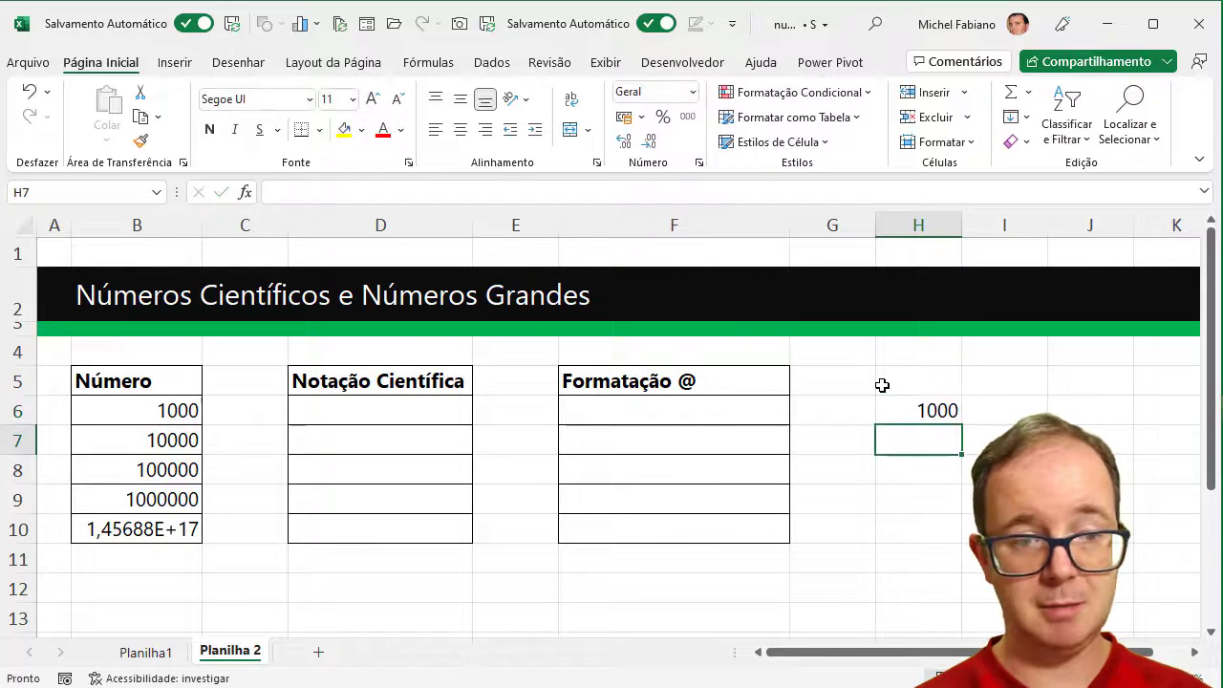
Step: Enter =10^4 in H7 and =10^5 in H8, giving 10000 and 100000
text(=)
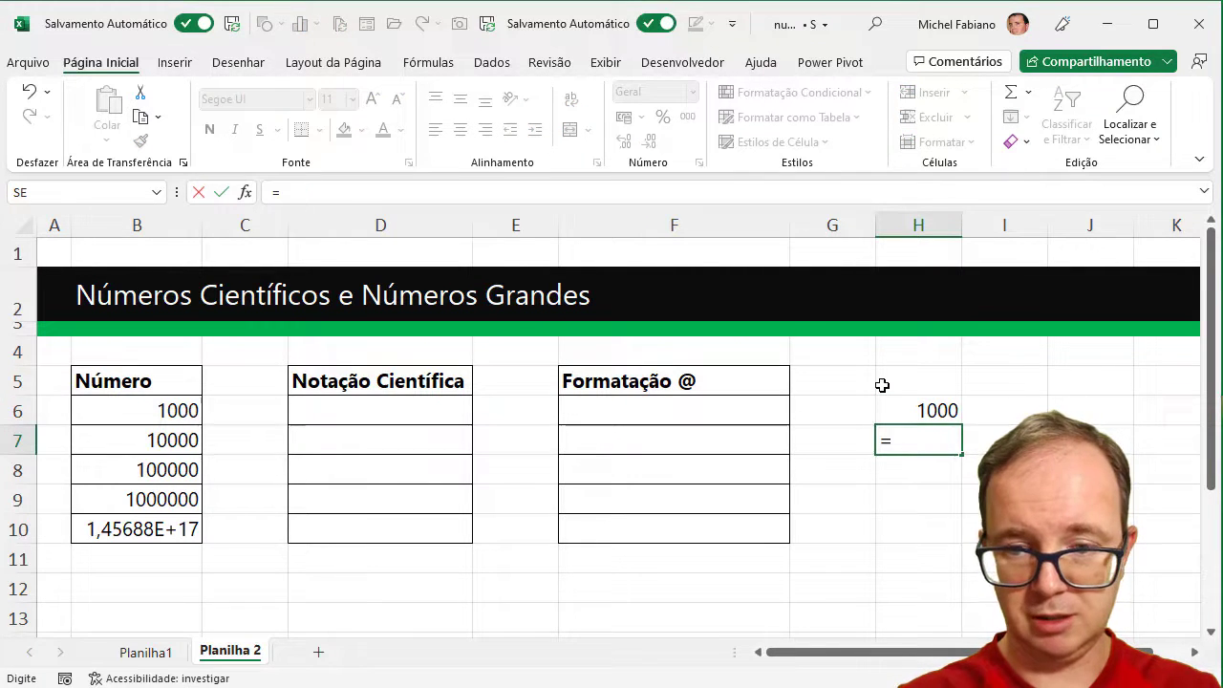
text(10)
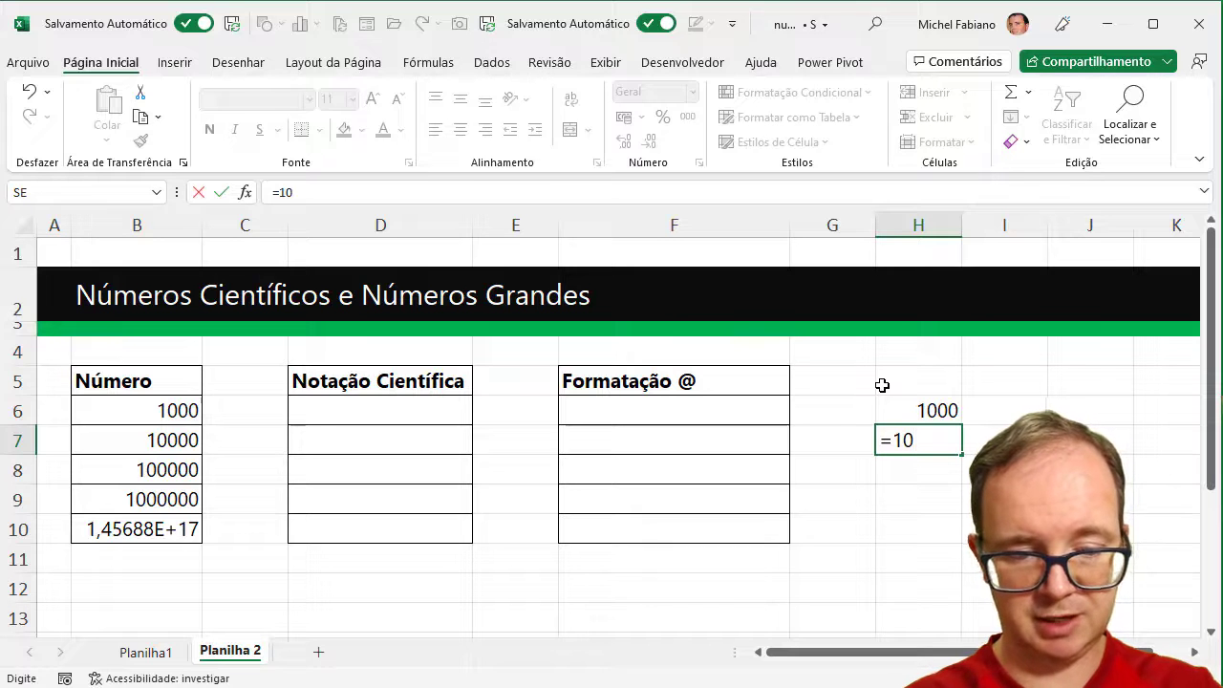
text(^4)
key(Return)
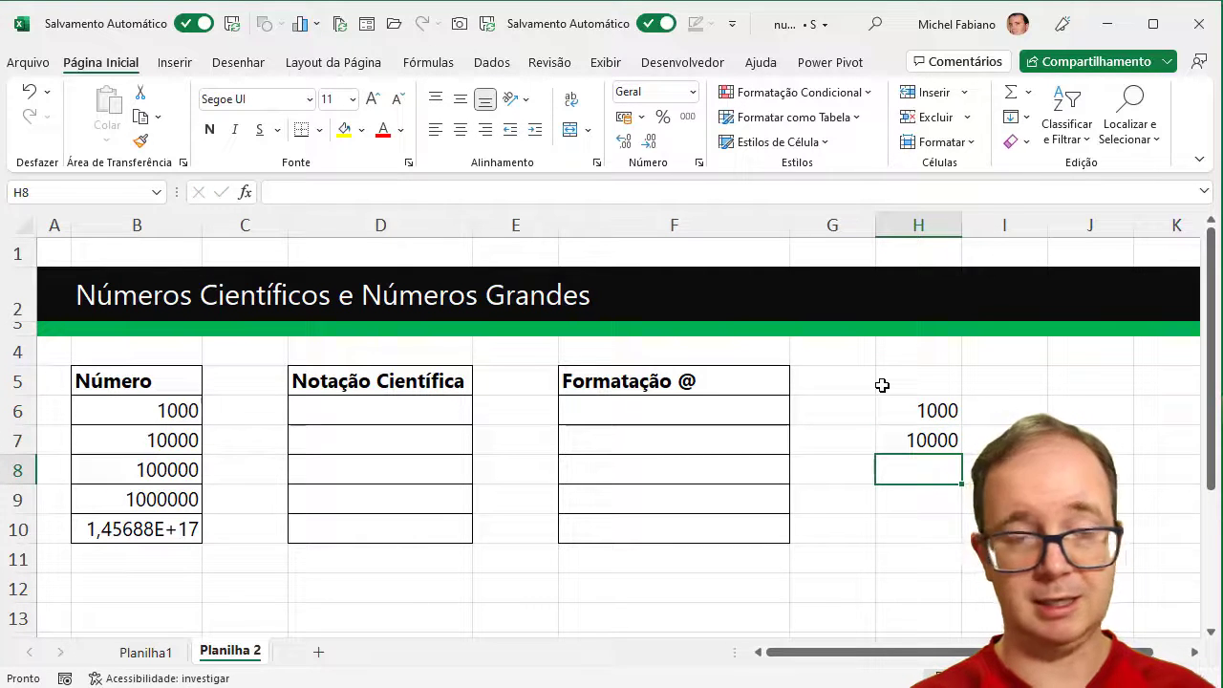
text(10^5)
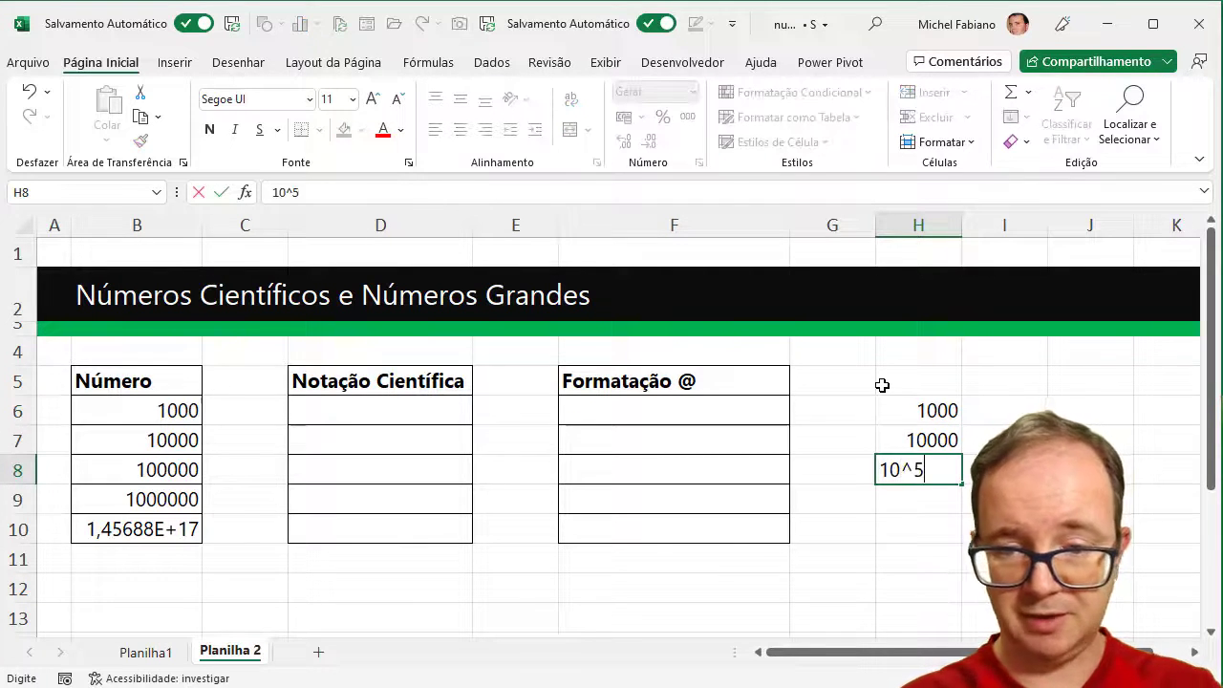
key(BackSpace)
key(BackSpace)
key(BackSpace)
key(BackSpace)
text(=)
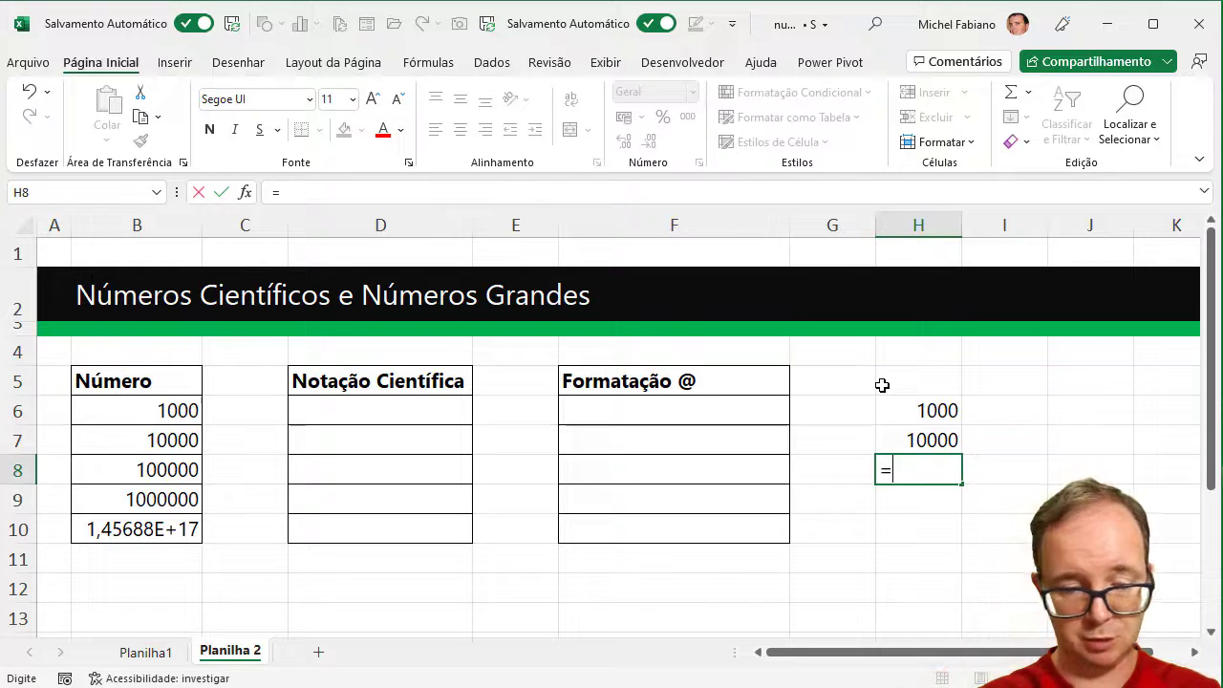
text(10)
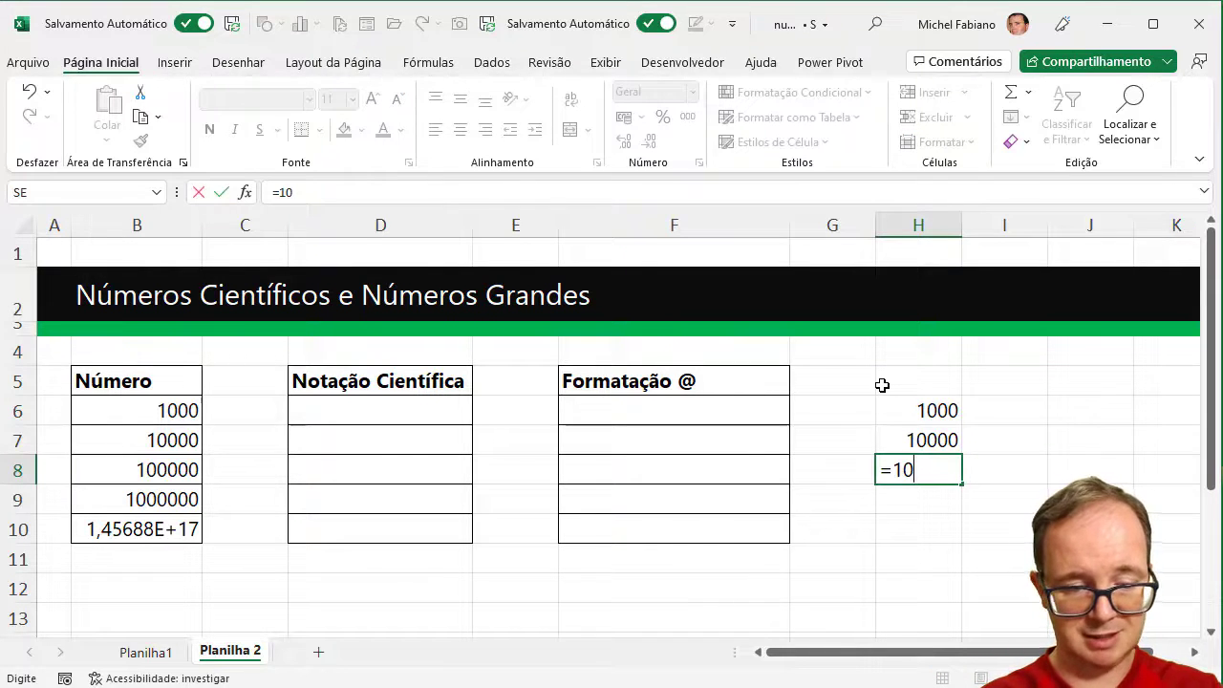
text(^5)
key(Return)
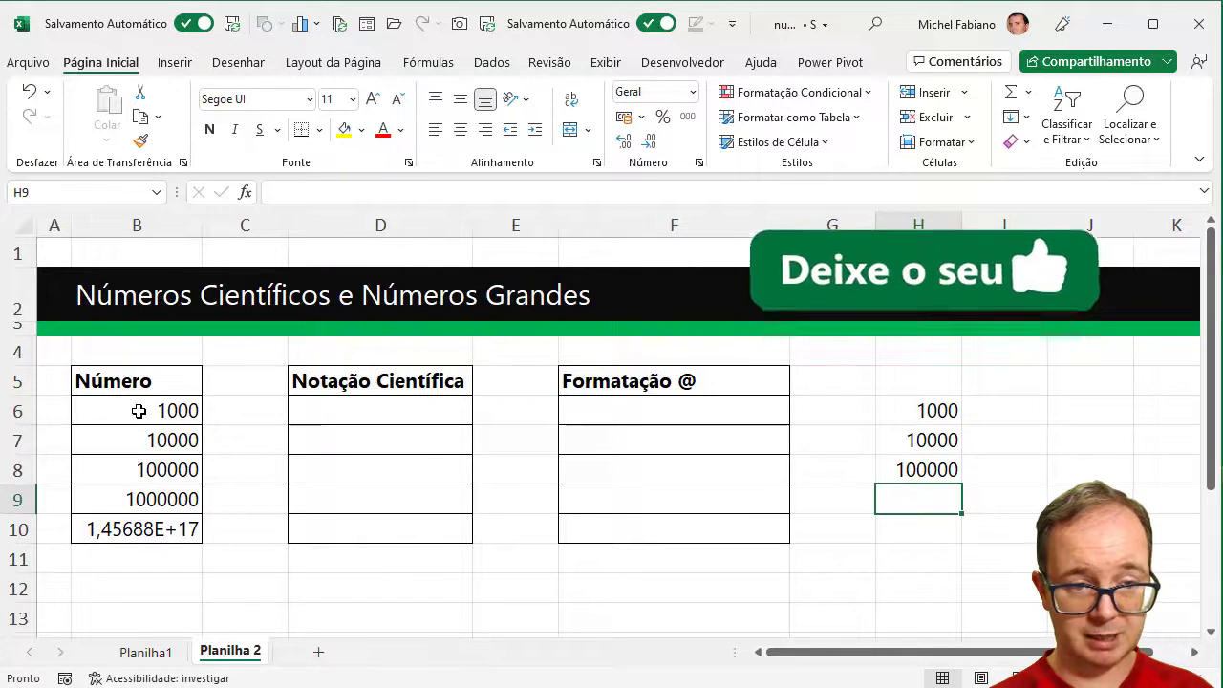
drag(141, 409, 133, 529)
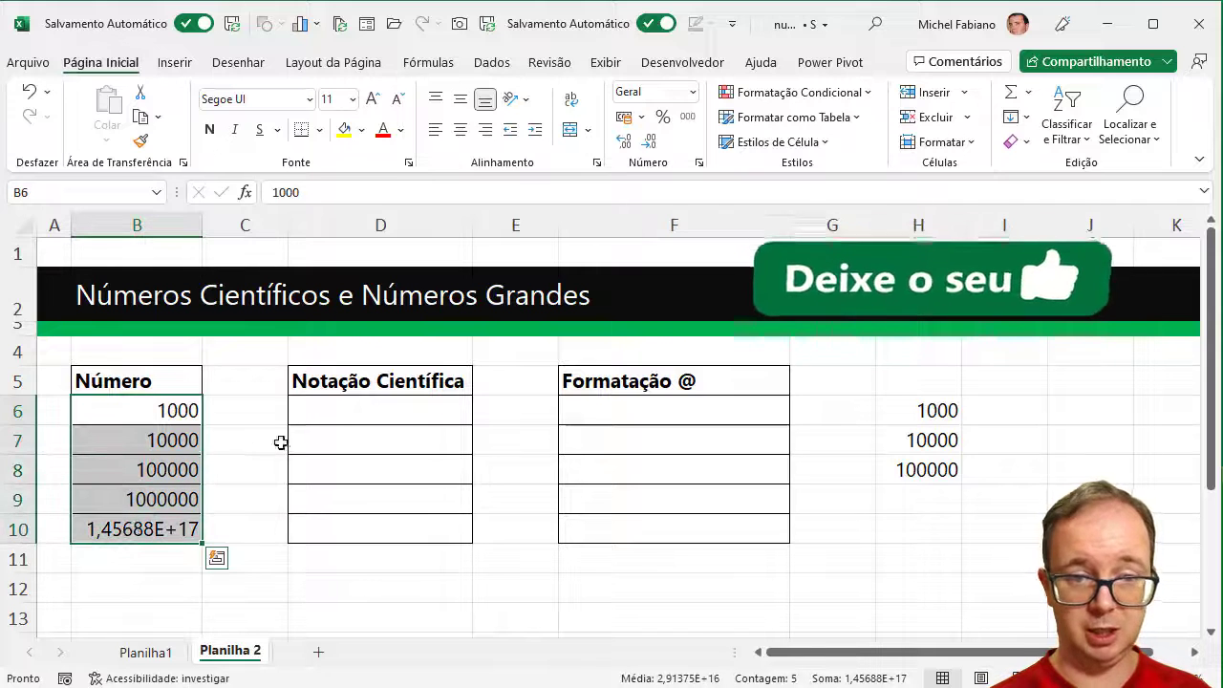
Step: Enter the formula =B6 in D6 so it shows 1000
click(417, 409)
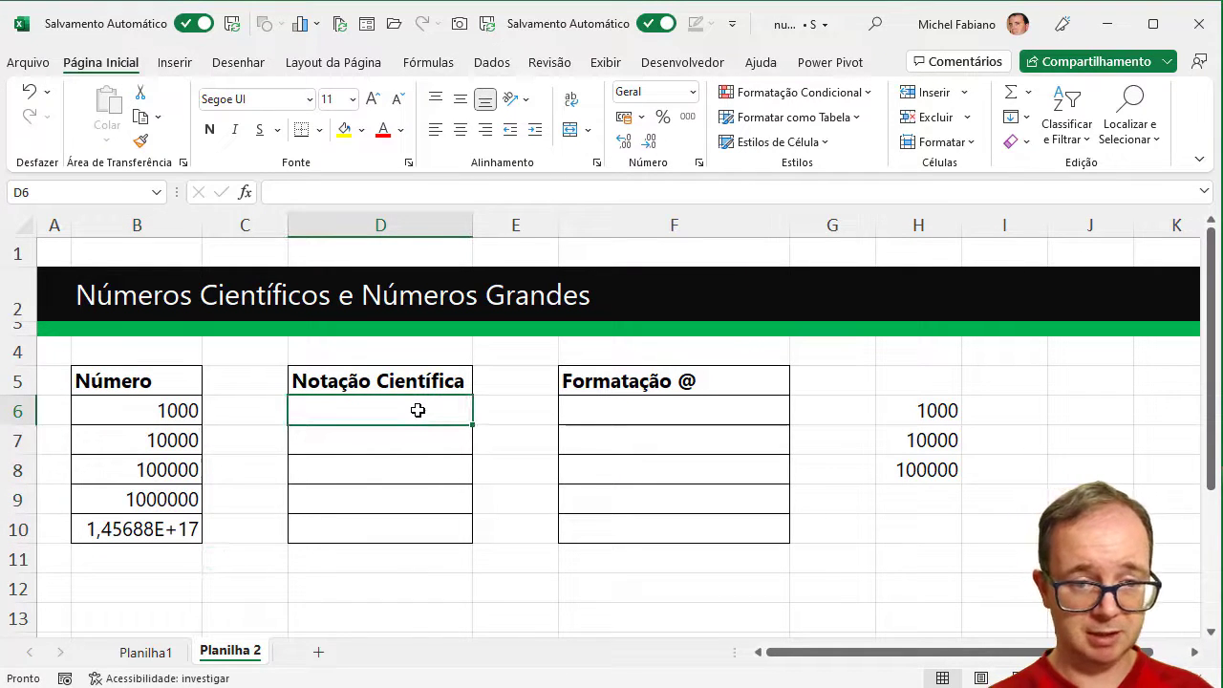
text(=)
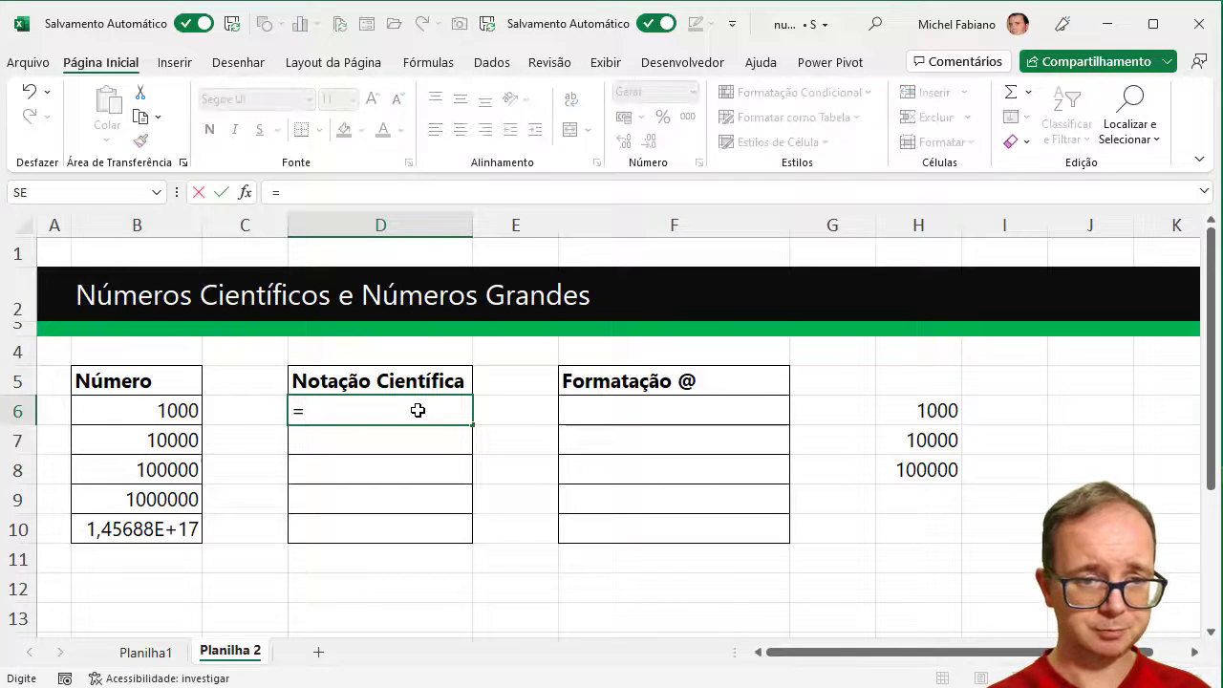
click(137, 411)
key(Return)
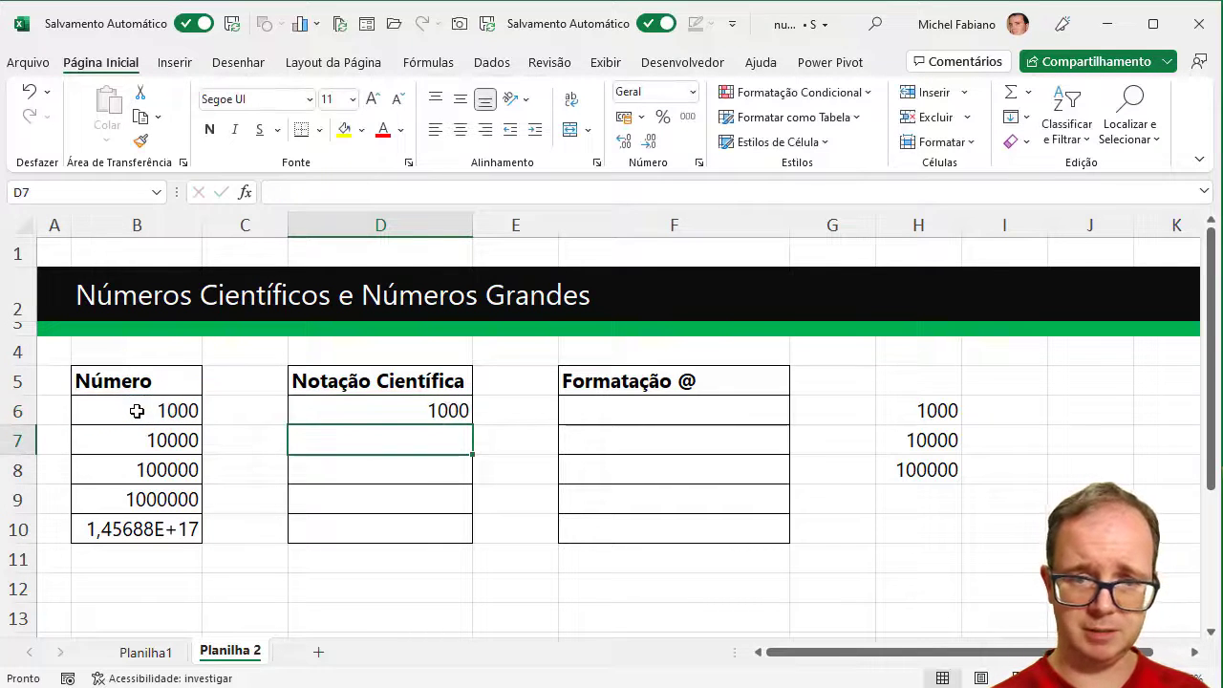
click(421, 409)
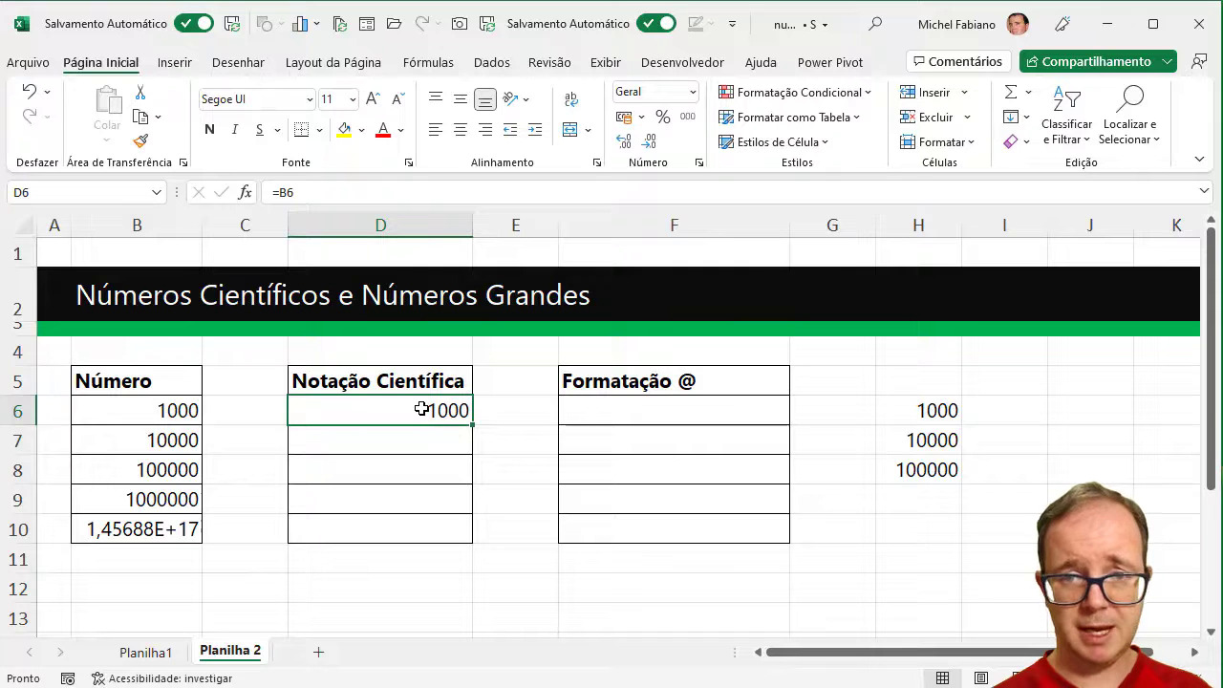
click(692, 93)
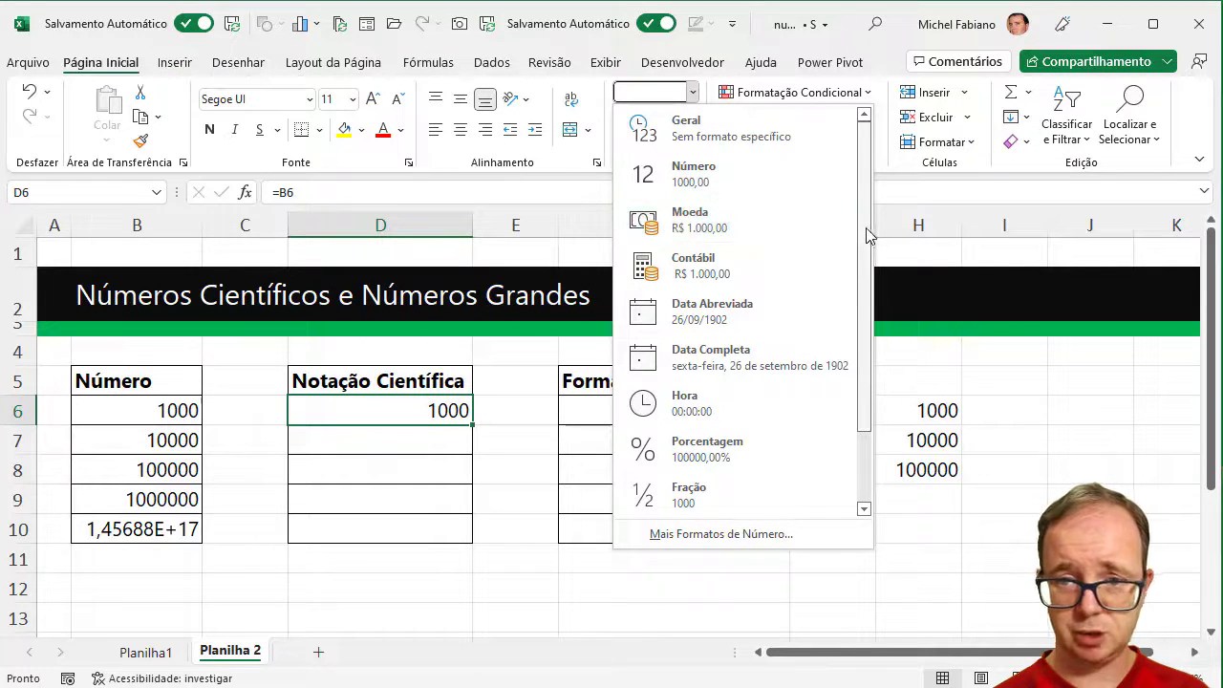
Step: Apply the Científico number format to D6, so it displays 1,00E+03
drag(866, 228, 879, 432)
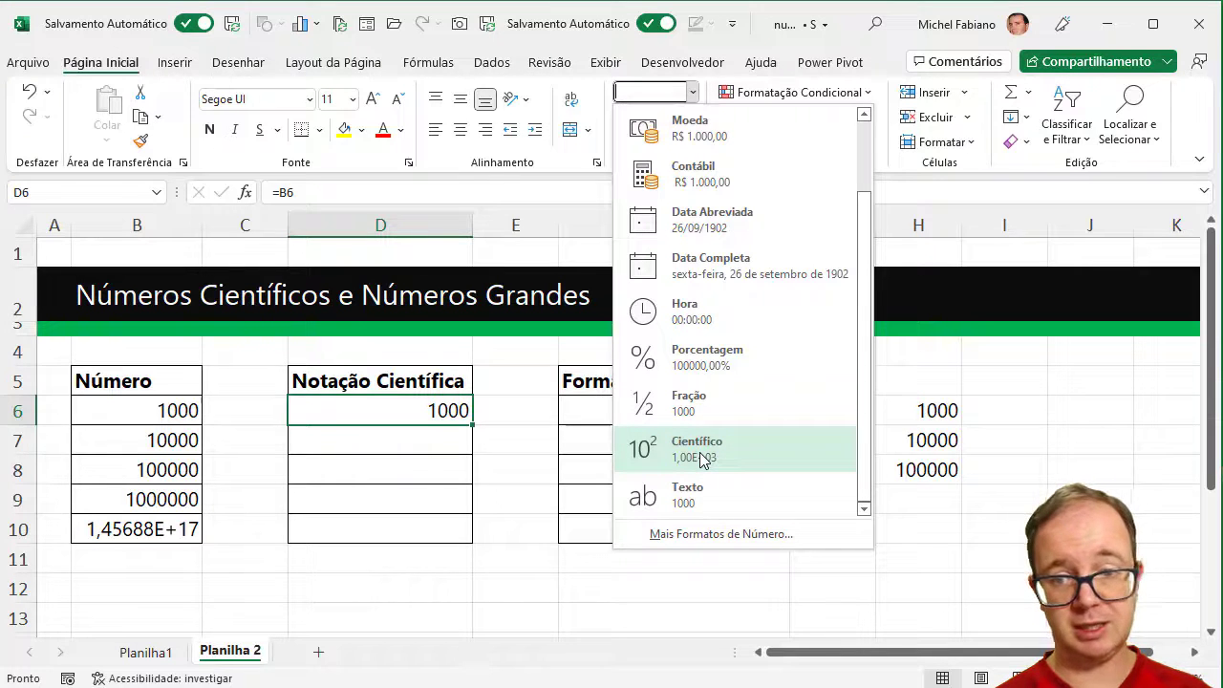
click(703, 459)
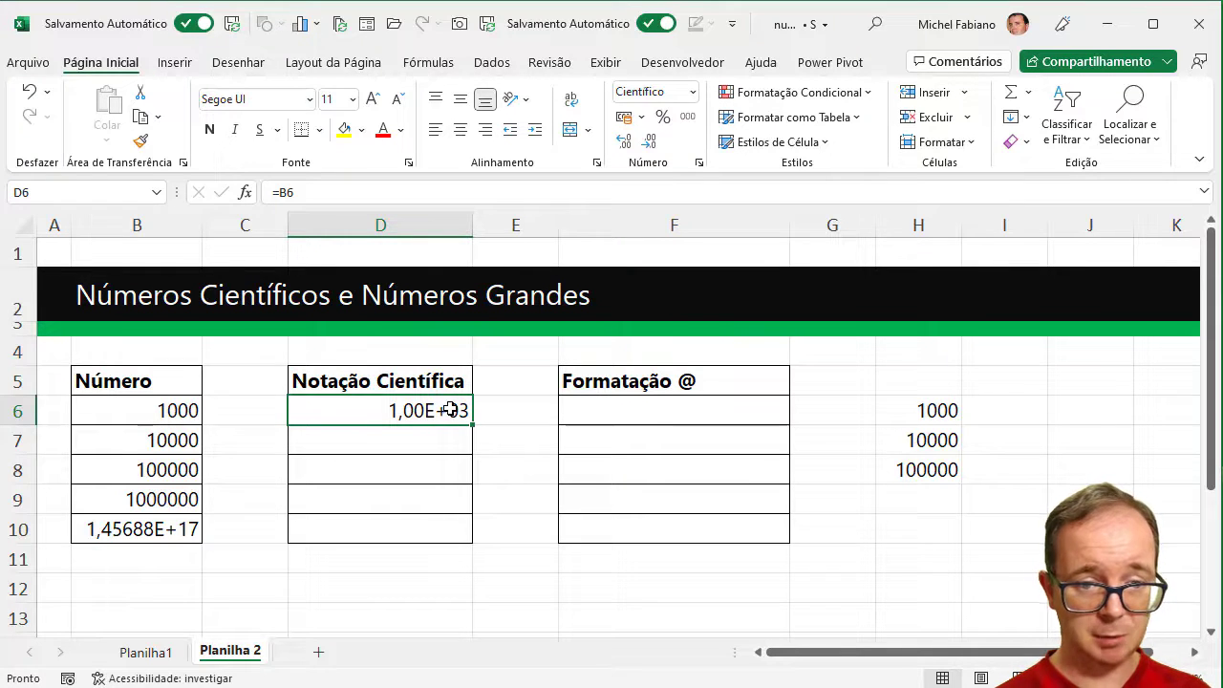
Step: Fill D6's formula down to D10, showing 1,00E+04 through 1,46E+17 in scientific notation
drag(472, 424, 468, 540)
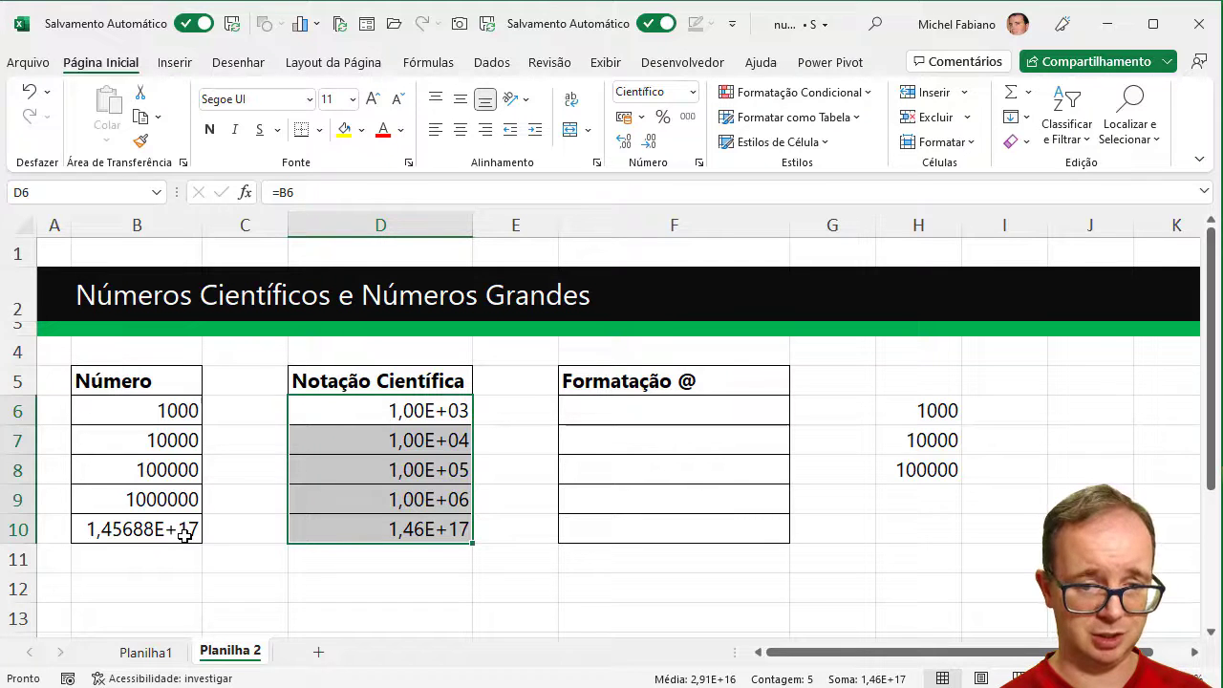
click(184, 535)
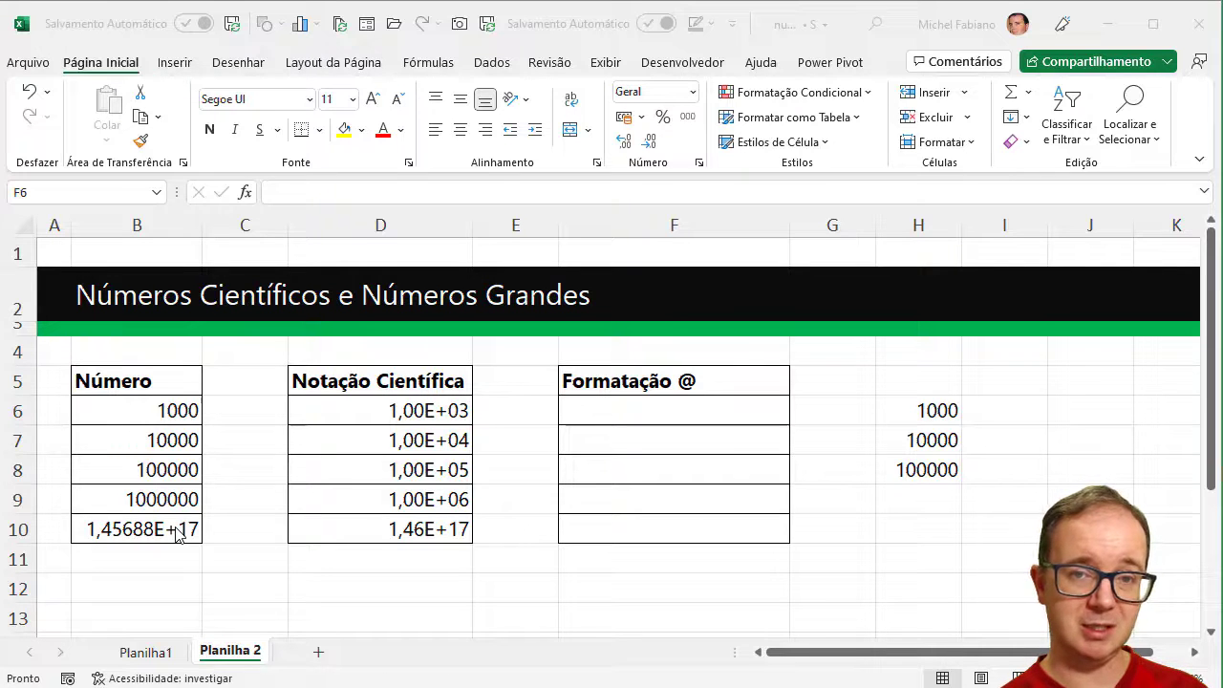
Step: Enter =D6 in F6 and fill it down through F10 under Formatação @
click(606, 410)
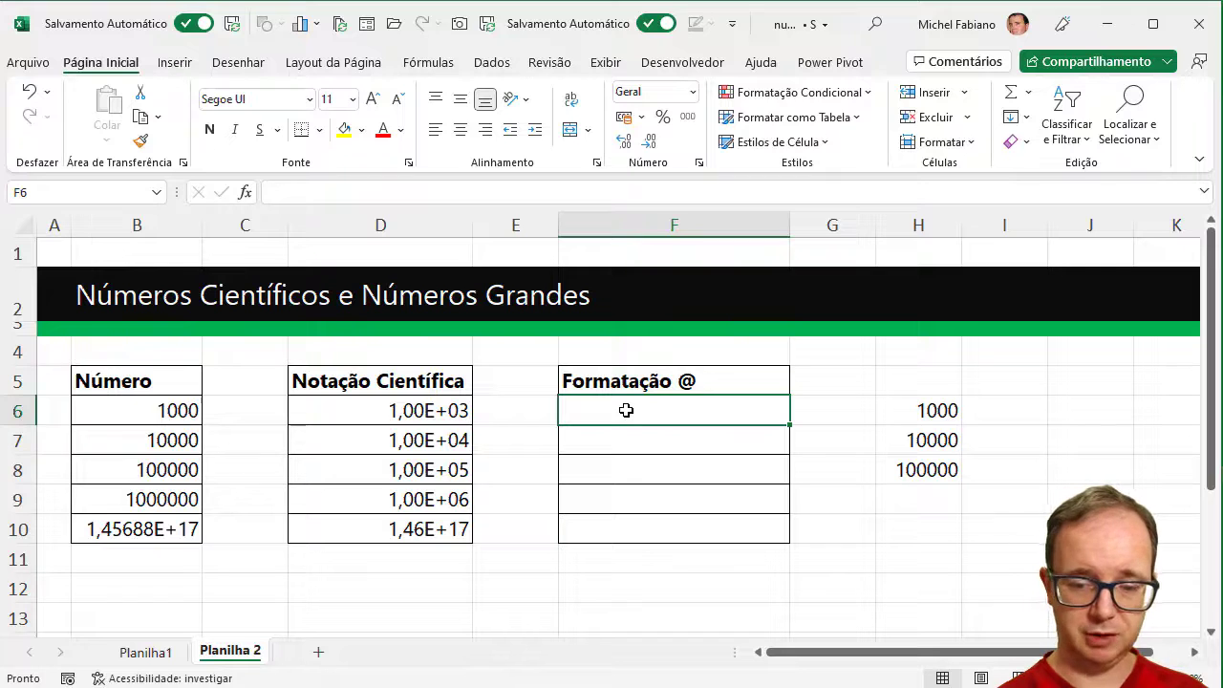
text(=)
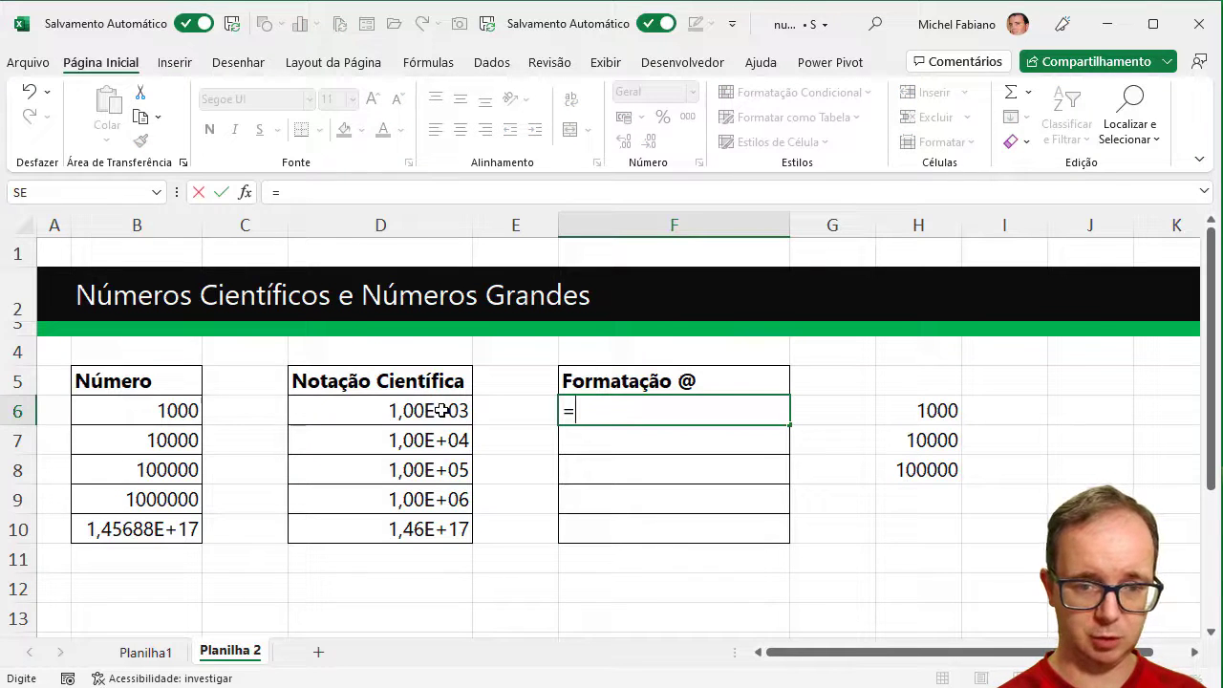
click(440, 410)
key(Return)
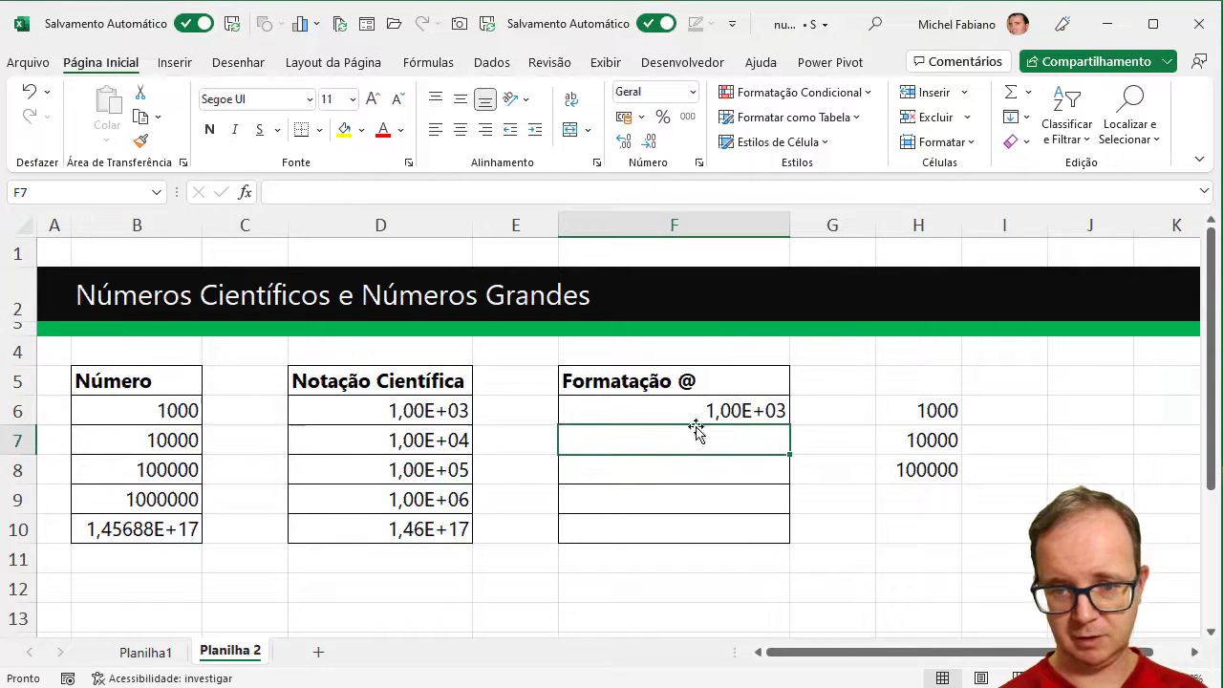
click(708, 411)
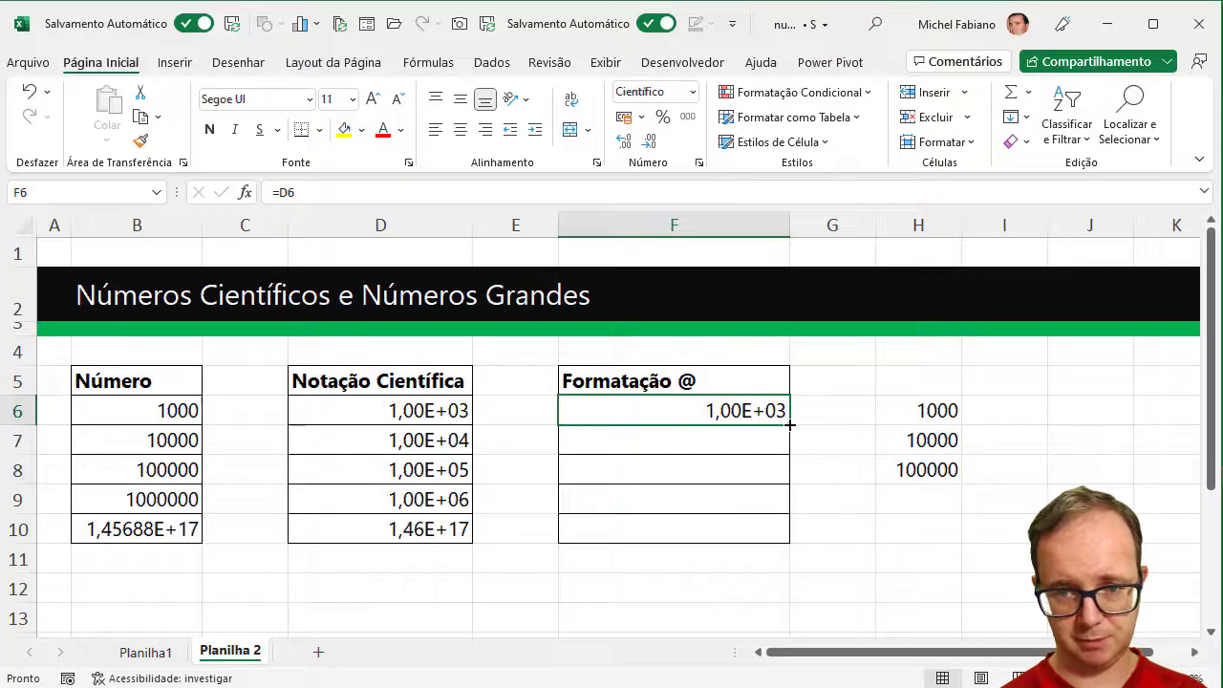
drag(789, 425, 787, 538)
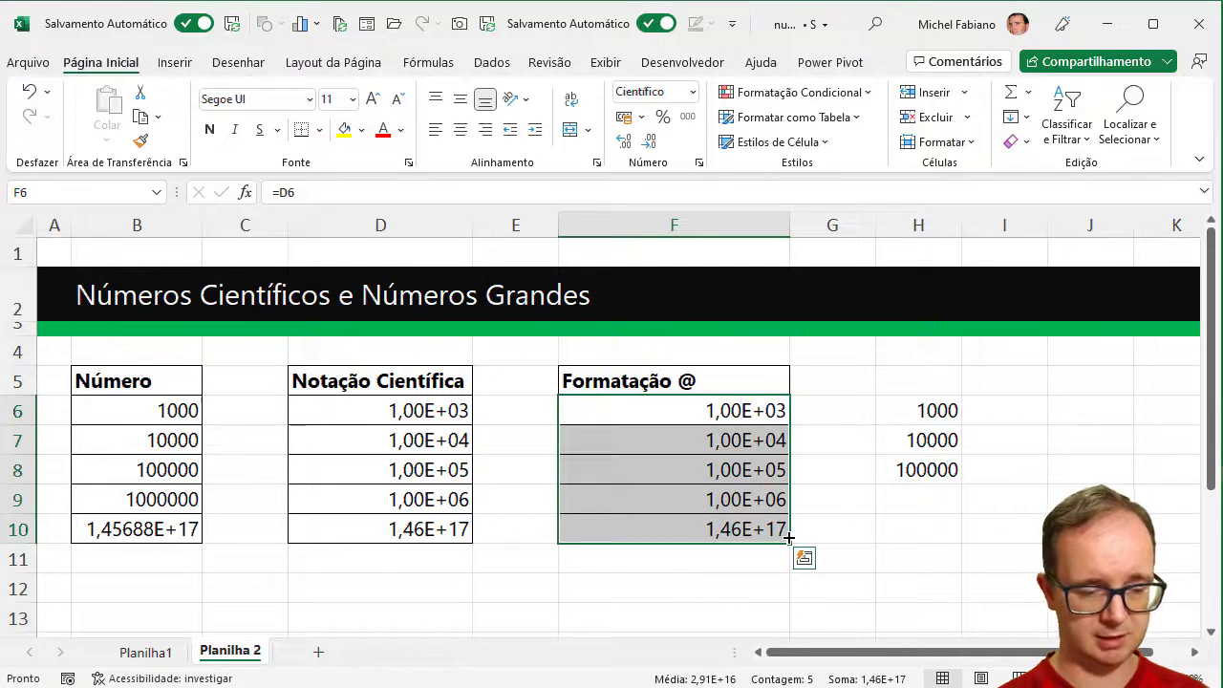
Step: Replace F6:F10's 0,00E+00 format with the custom code @ in Format Cells
key(ctrl+1)
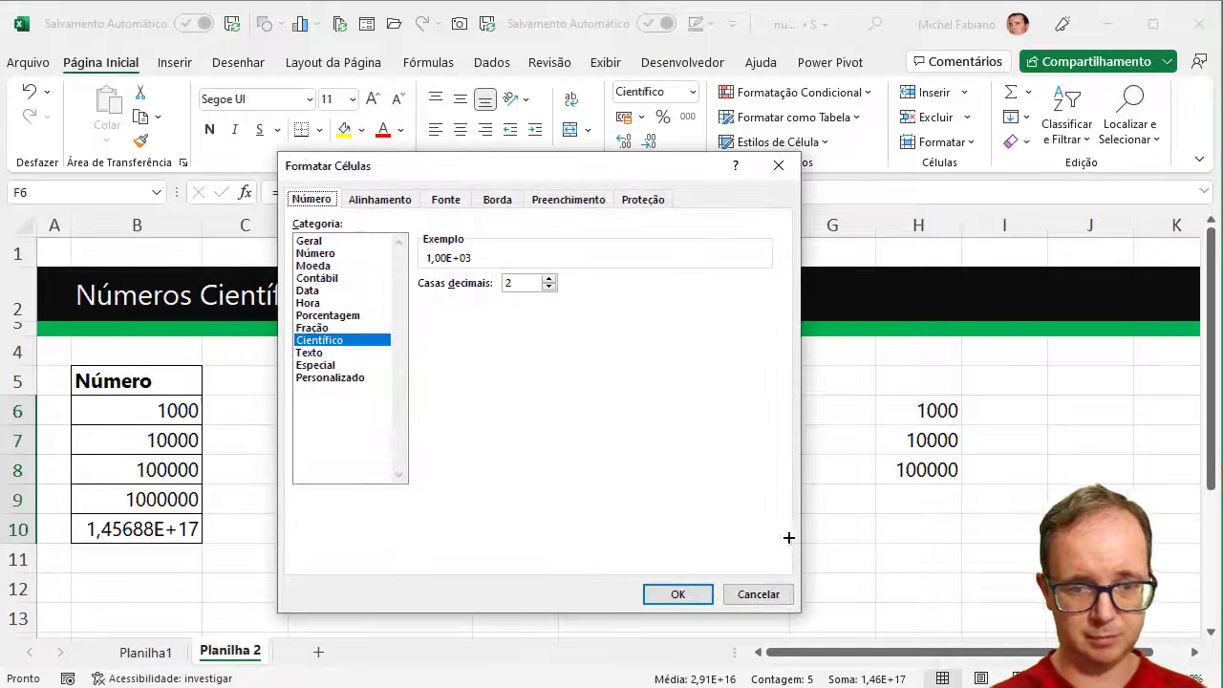
click(353, 378)
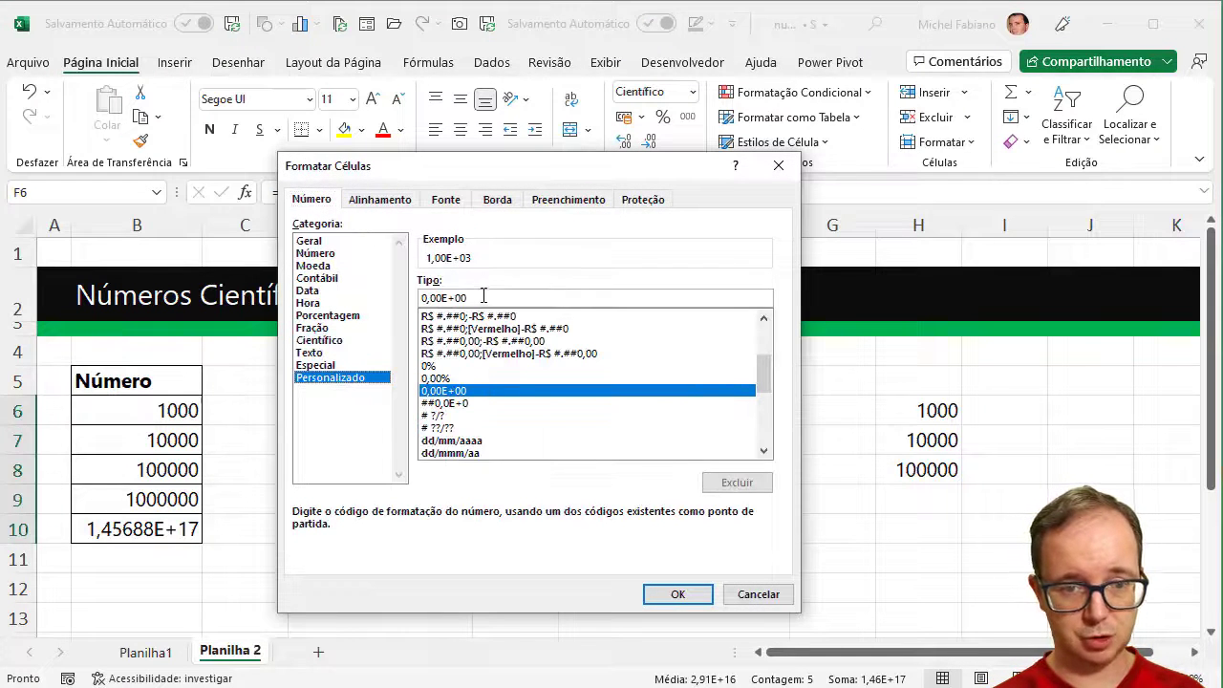
drag(484, 297, 355, 292)
text(@)
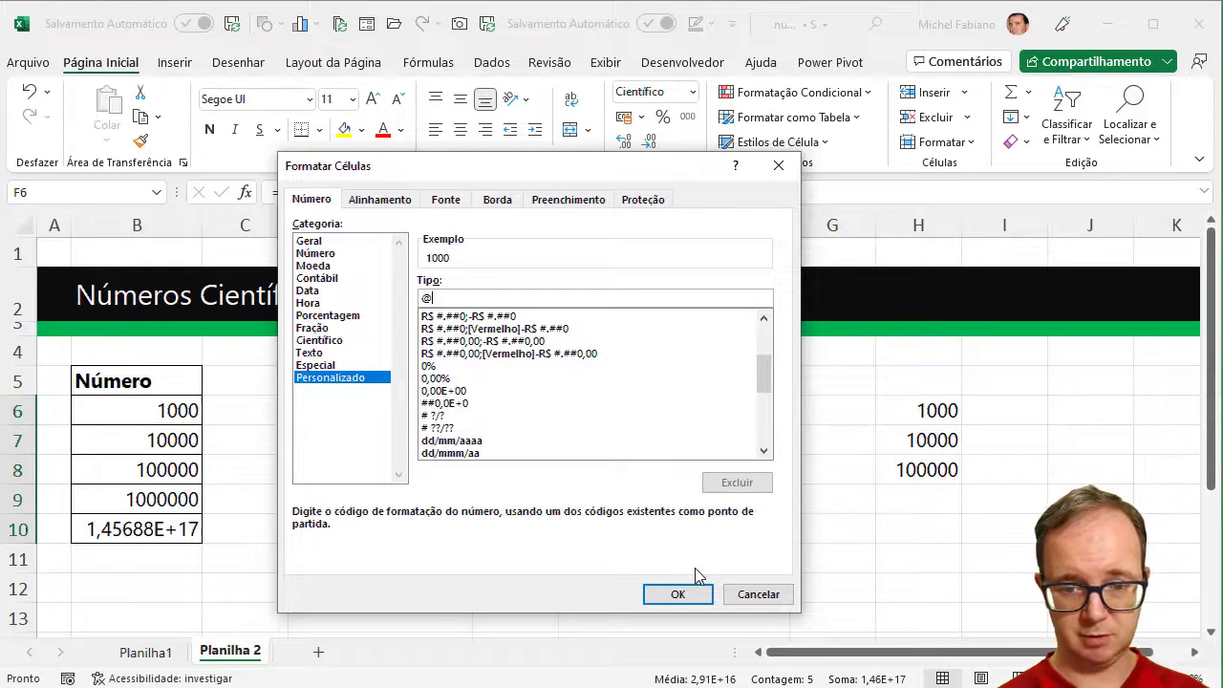
click(678, 595)
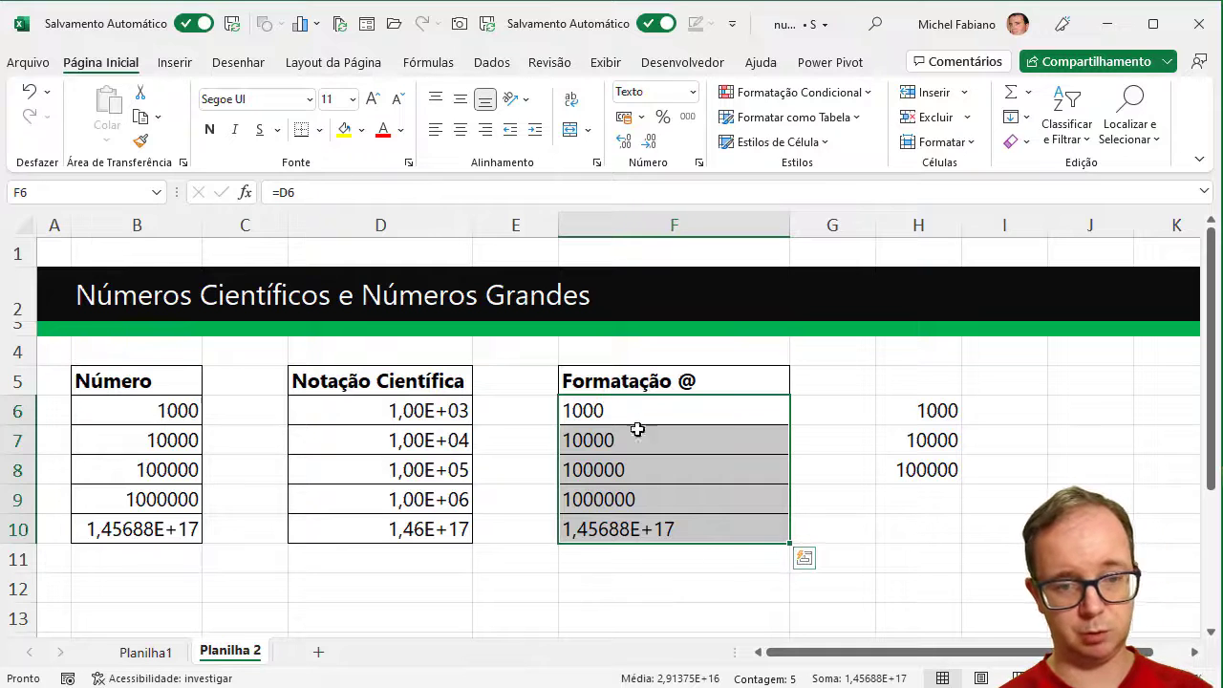
click(693, 91)
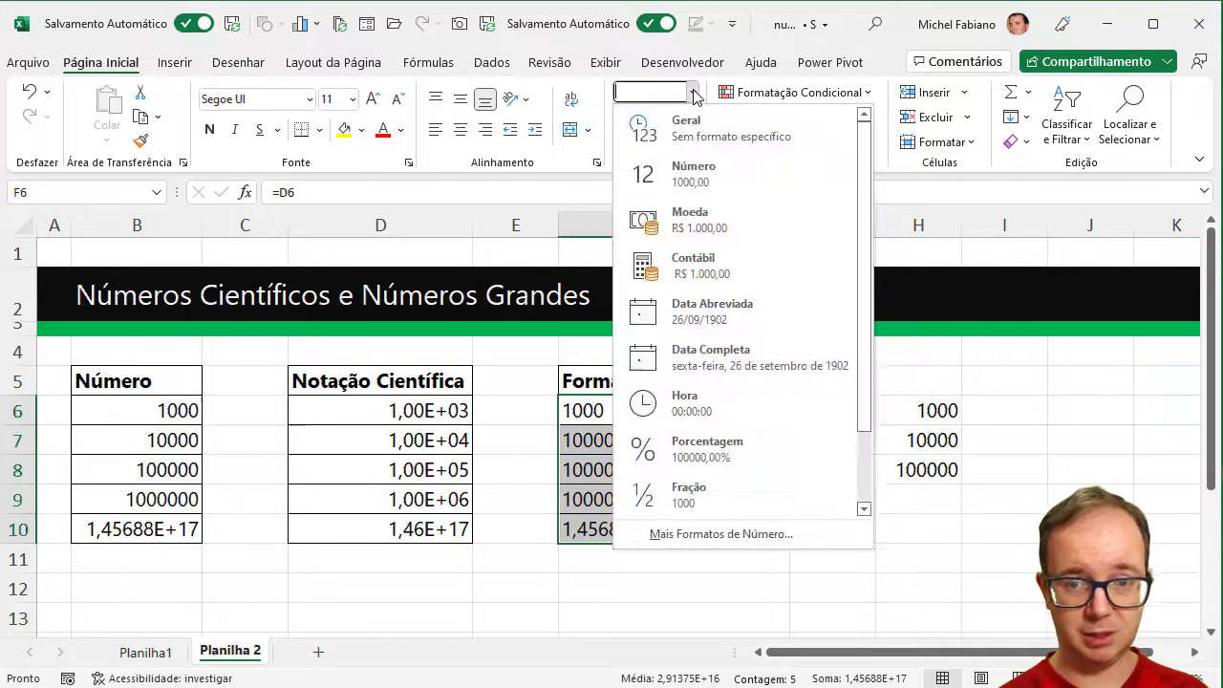
click(693, 175)
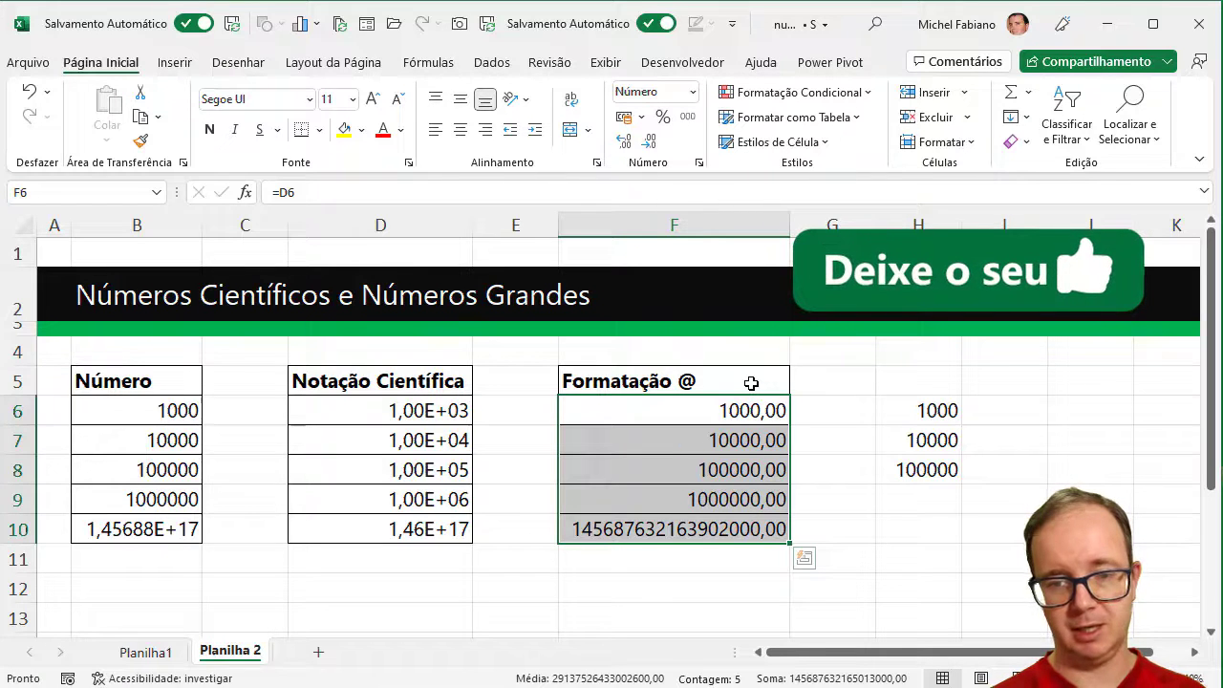
double_click(734, 409)
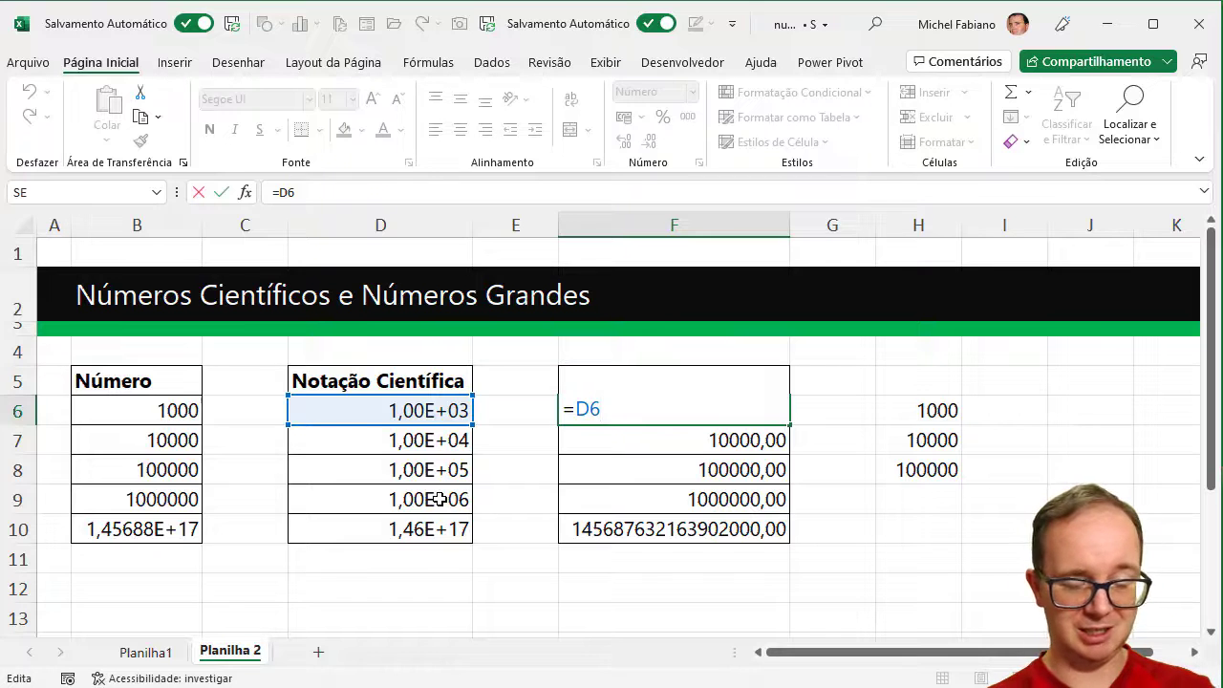
key(Escape)
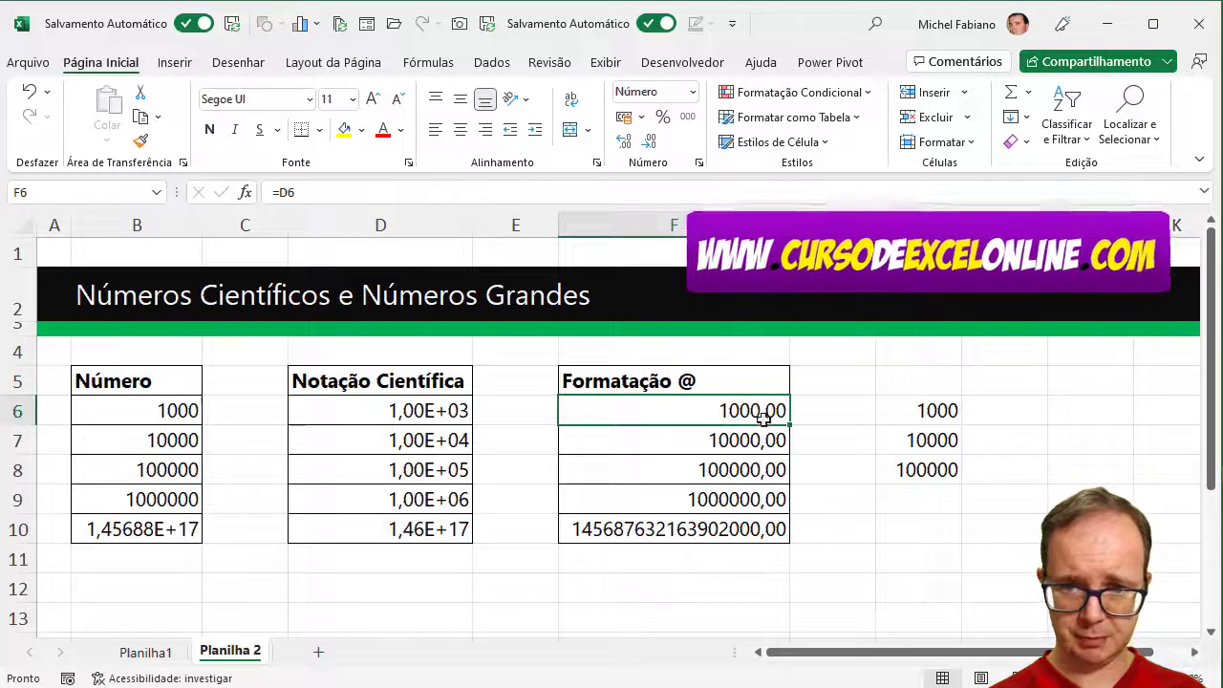
drag(764, 416, 764, 531)
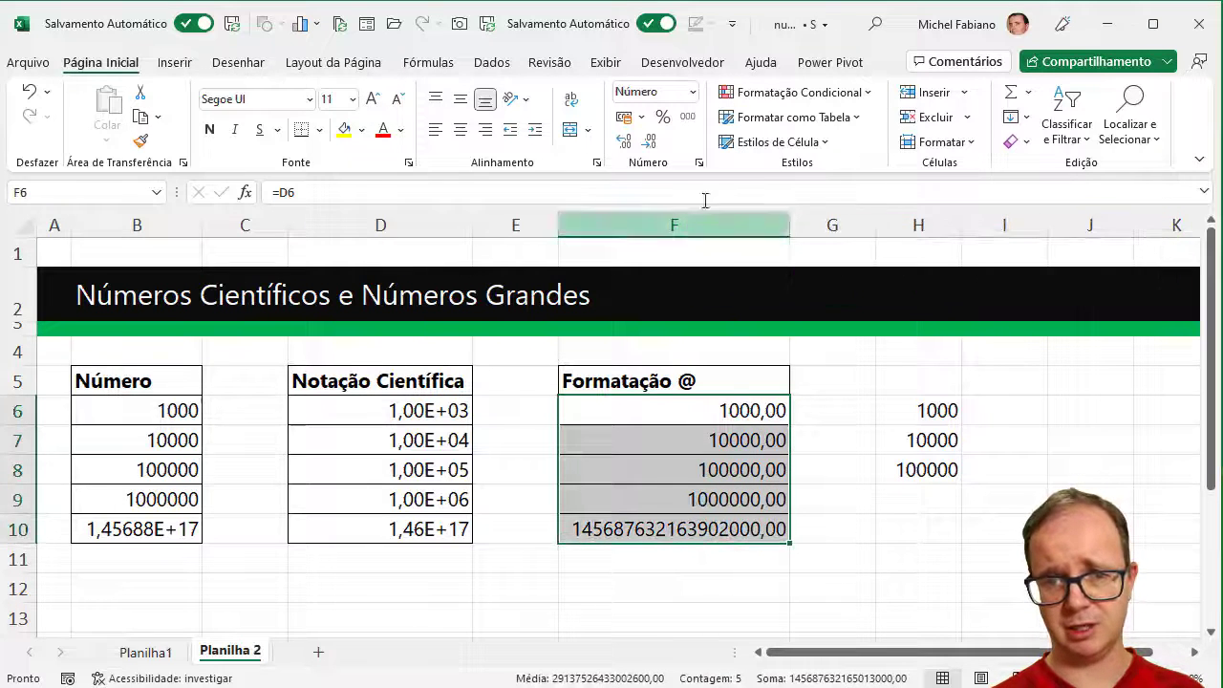
click(649, 143)
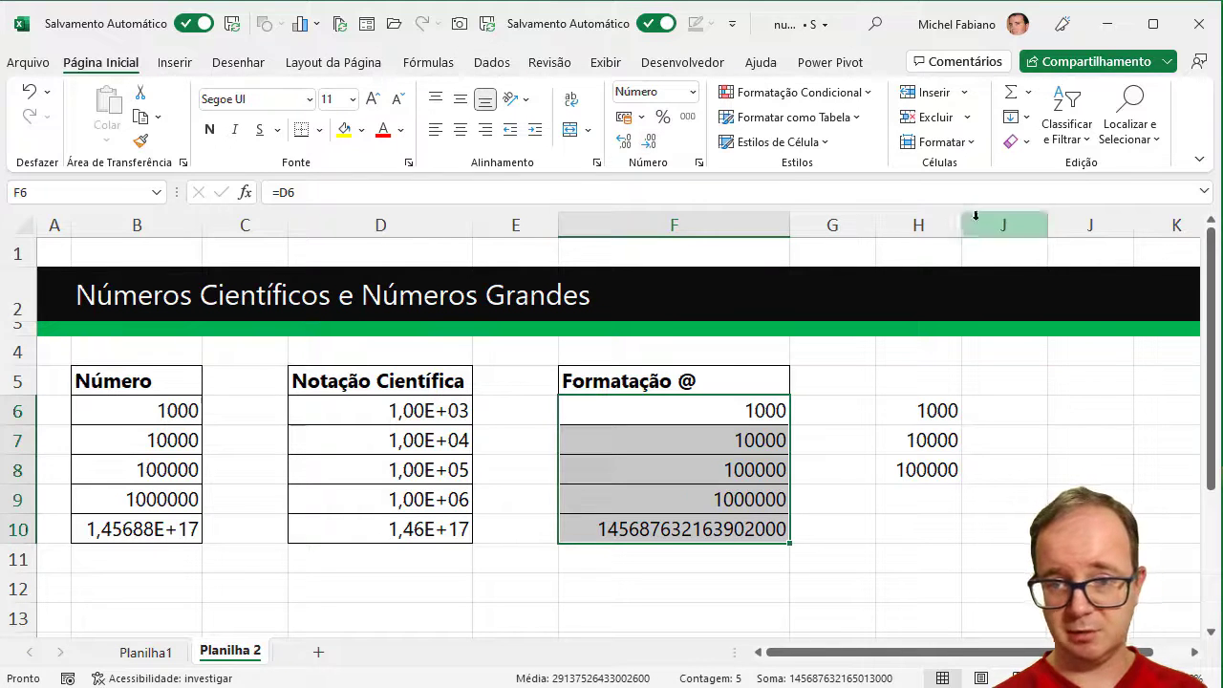
click(926, 225)
Step: Clear column H and enter =NÚM.CARACT(F6) in H6
key(Delete)
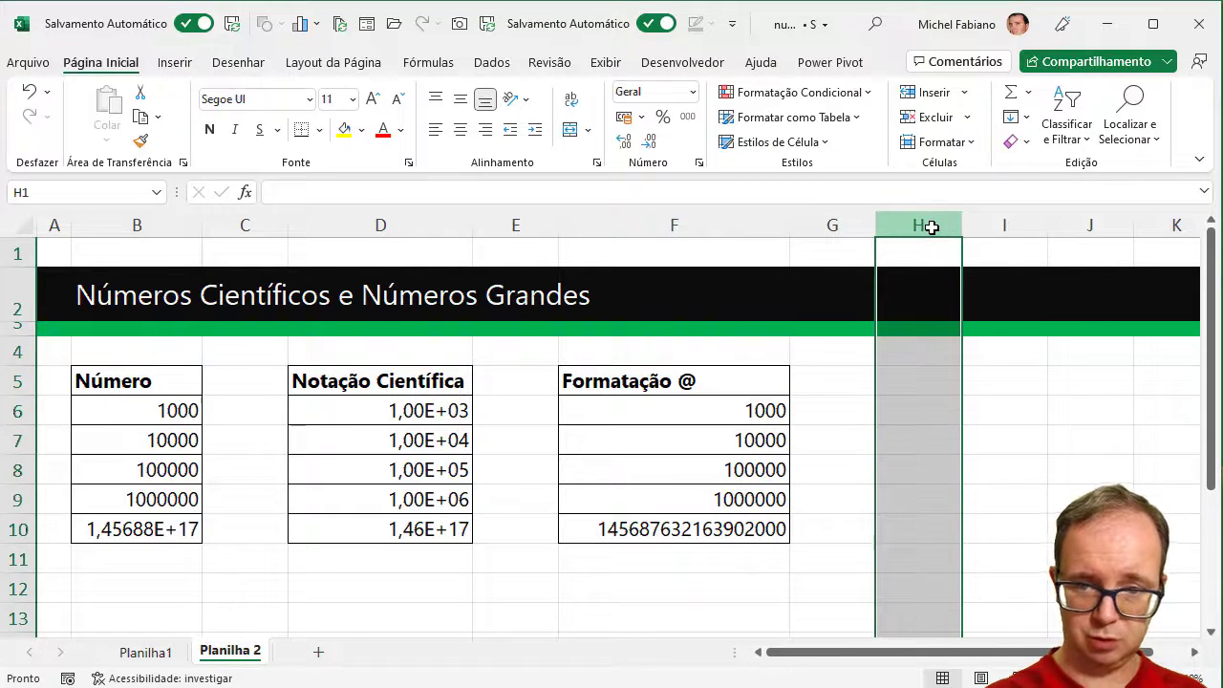
click(886, 414)
text(=)
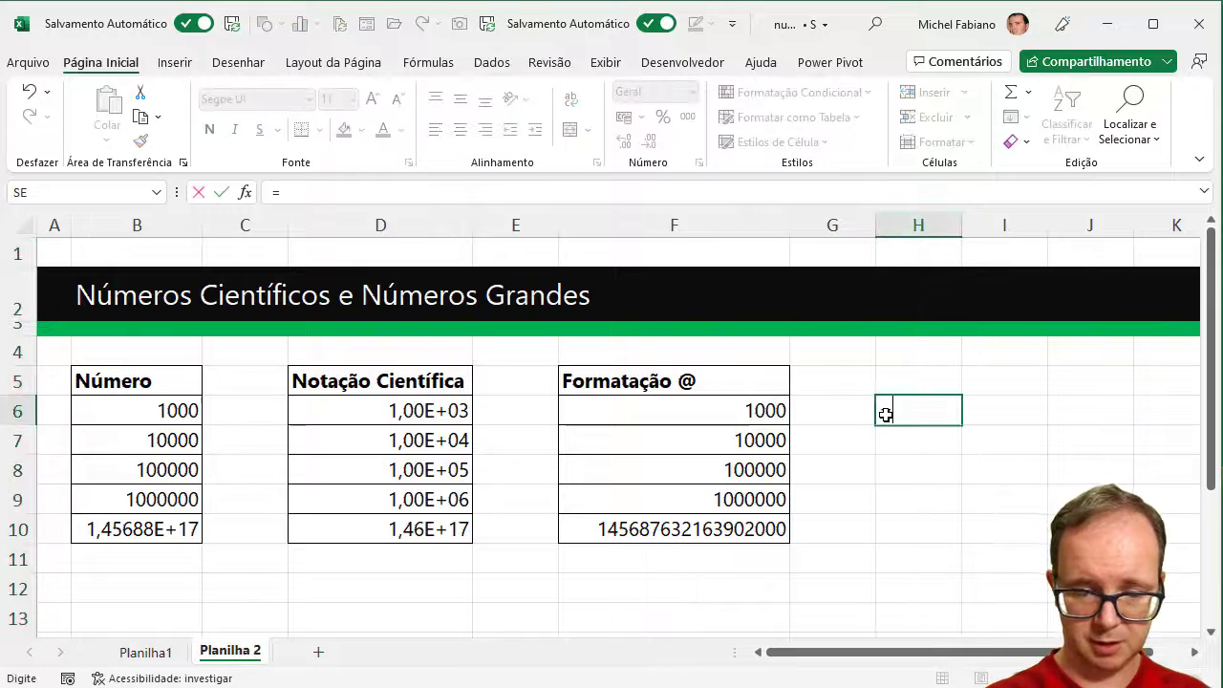
text(núm.c)
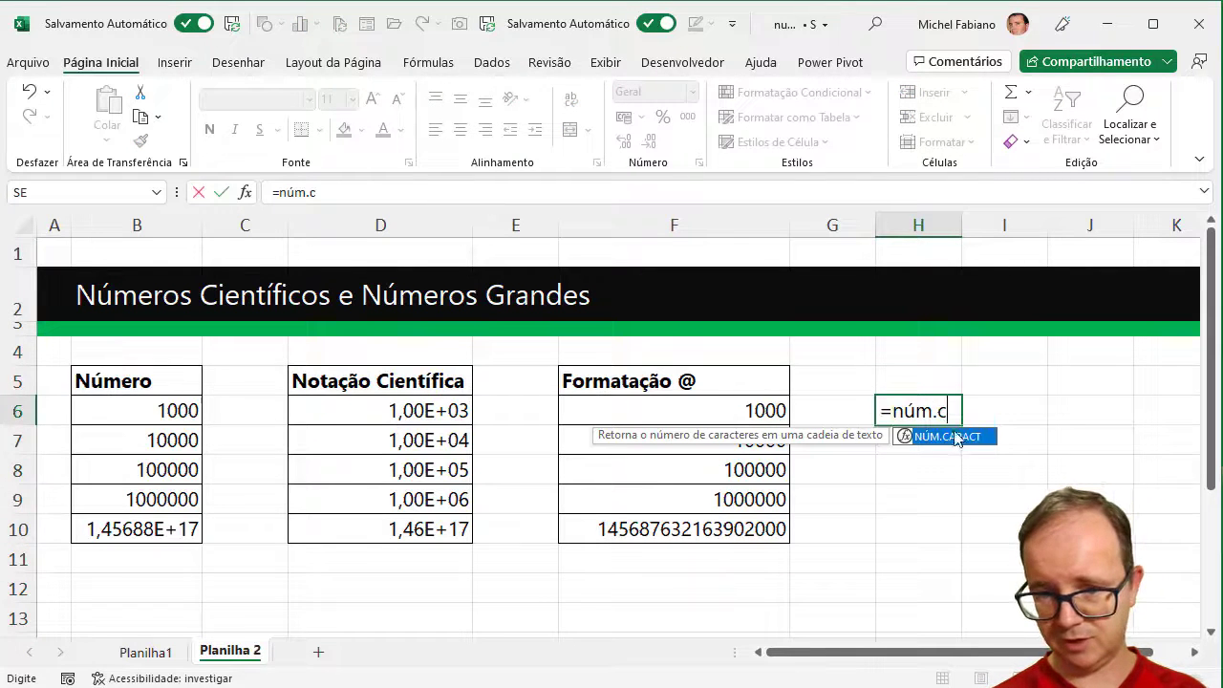
double_click(954, 440)
click(765, 409)
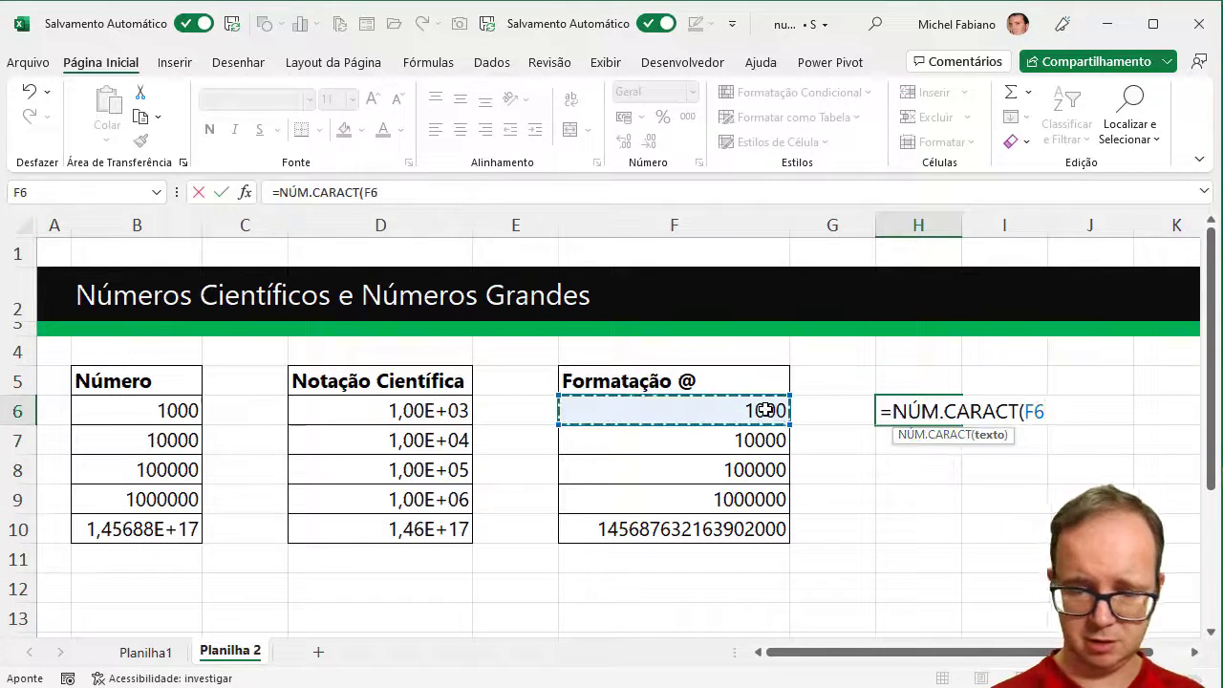
text())
key(Return)
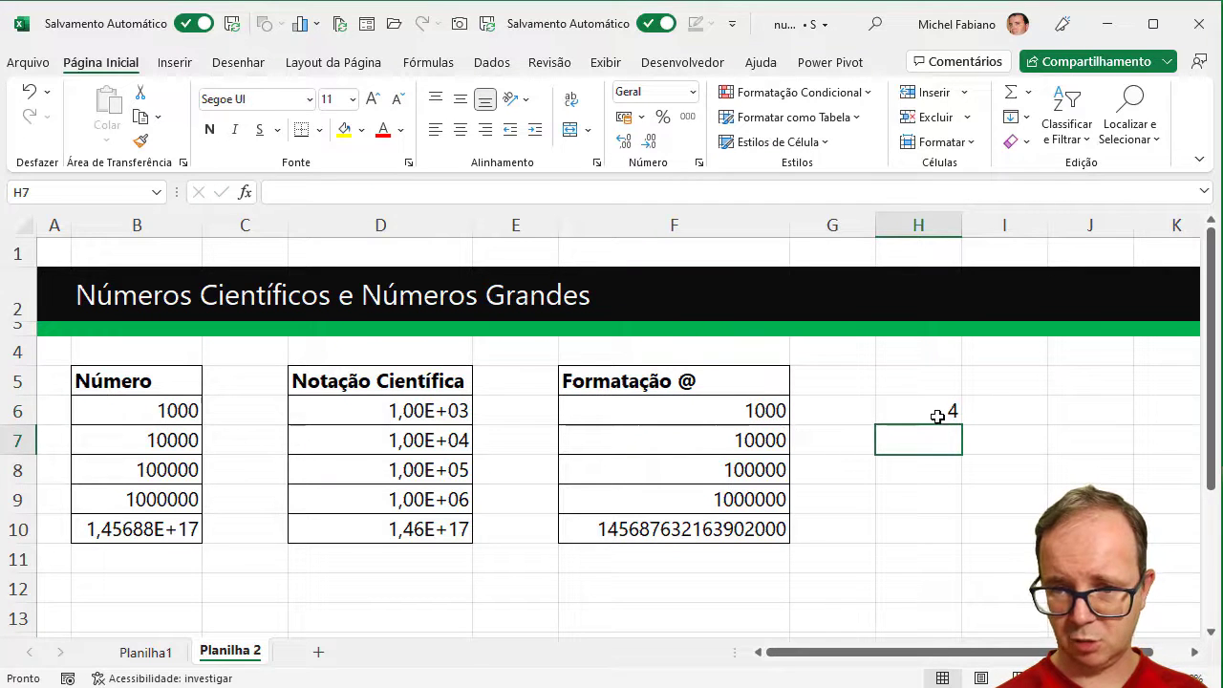
Step: Fill the NÚM.CARACT formula down to H10, giving counts 4, 5, 6, 7 and 18
click(938, 416)
drag(961, 425, 958, 539)
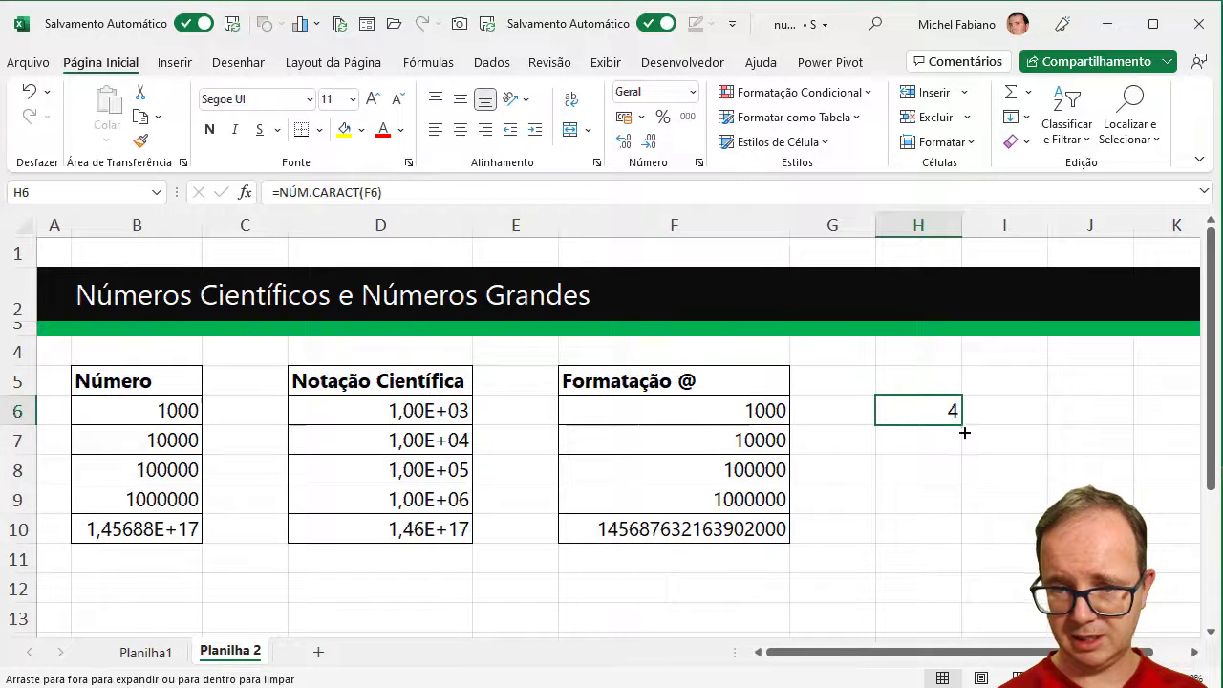
right_click(947, 535)
key(Escape)
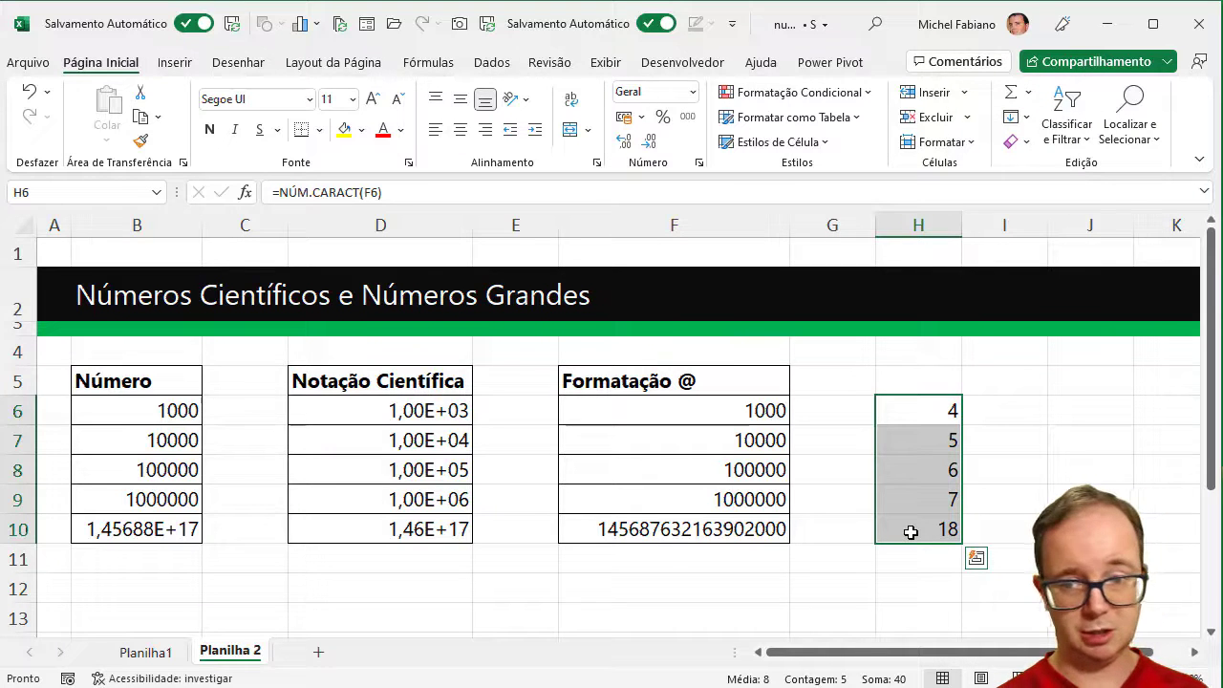
click(910, 532)
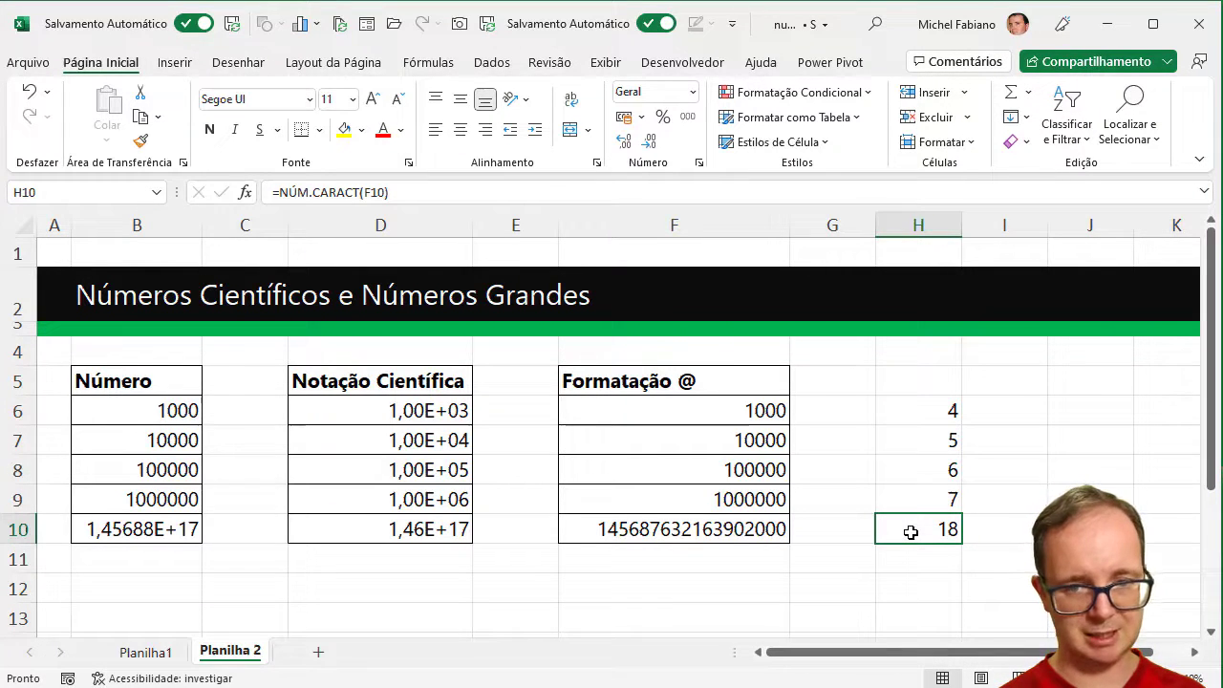